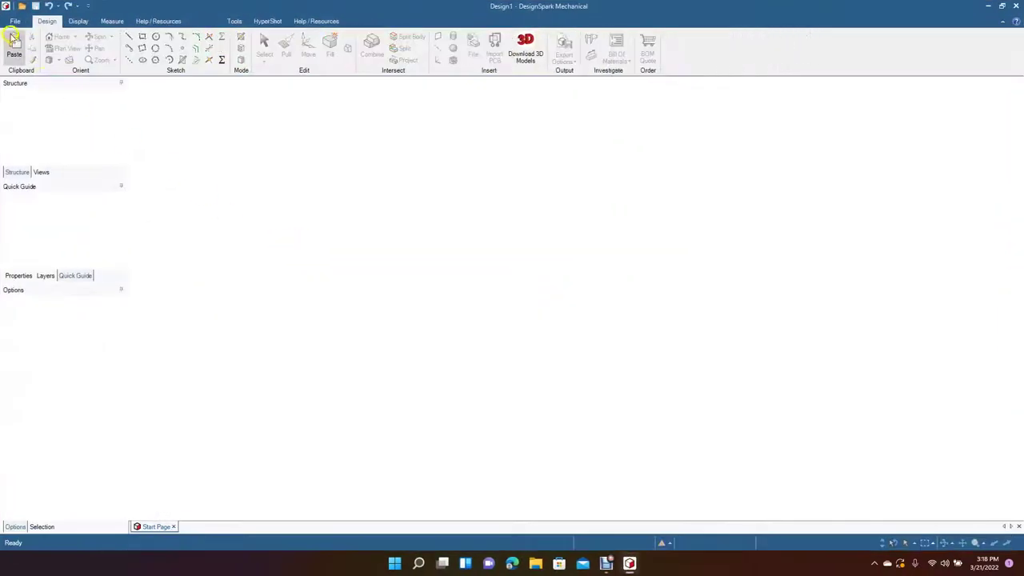
- Create a new empty design document
{"action": "left_click", "coordinate": [14, 24]}
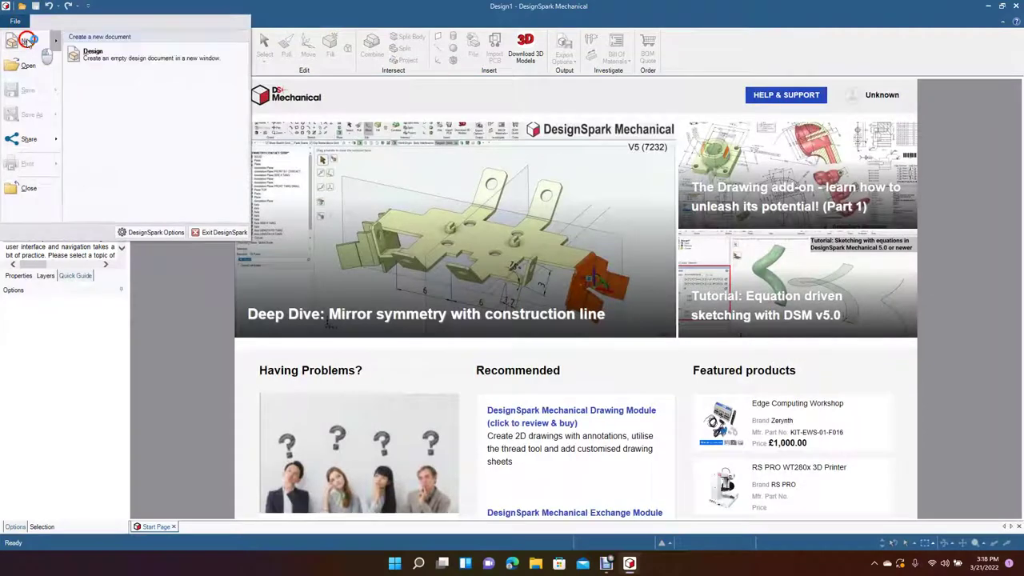
{"action": "mouse_move", "coordinate": [47, 46]}
{"action": "left_click", "coordinate": [92, 57]}
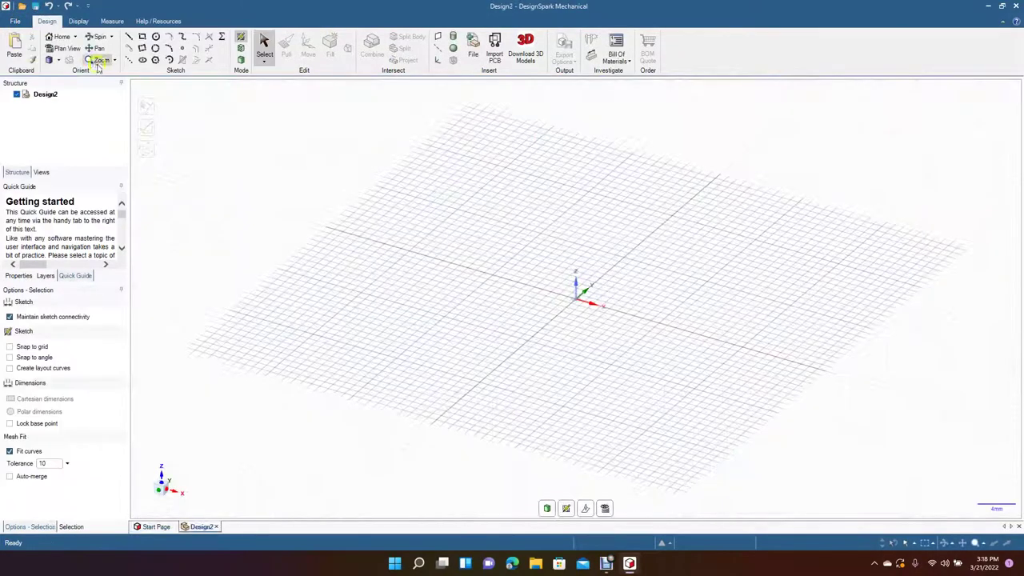
- Check the length unit in the current document's units options and accept the settings
{"action": "left_click", "coordinate": [14, 20]}
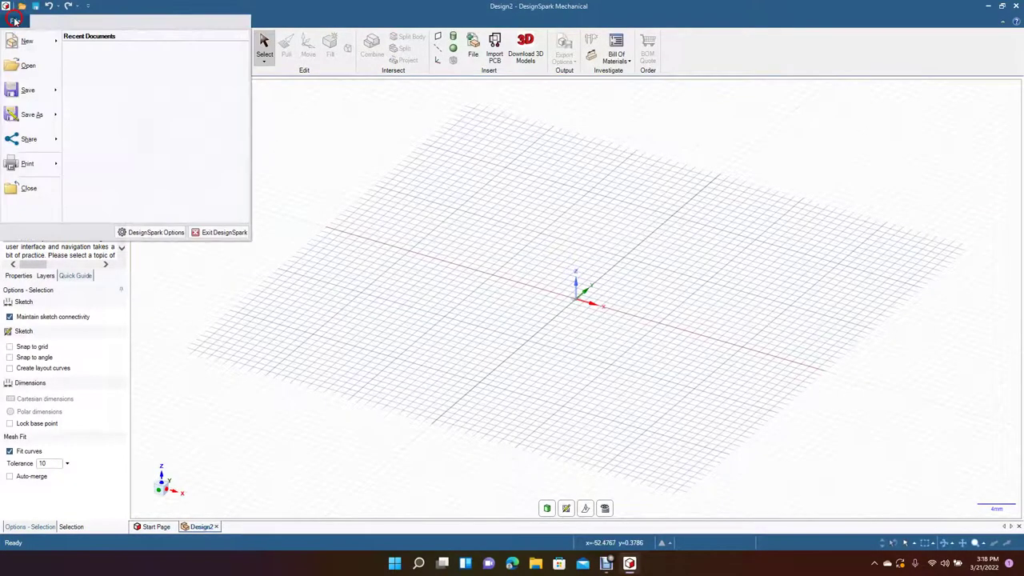
{"action": "left_click", "coordinate": [167, 235]}
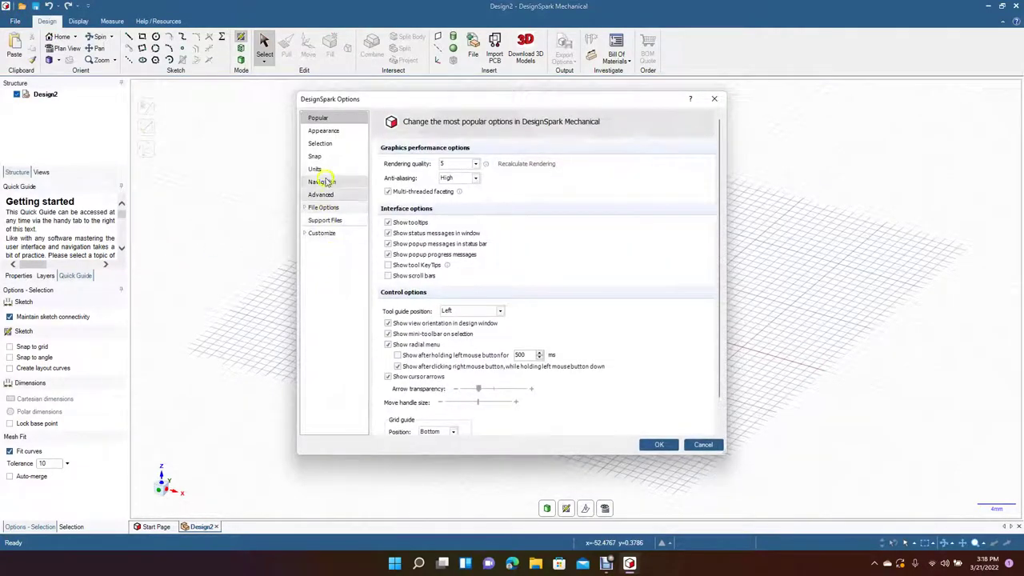
{"action": "left_click", "coordinate": [320, 169]}
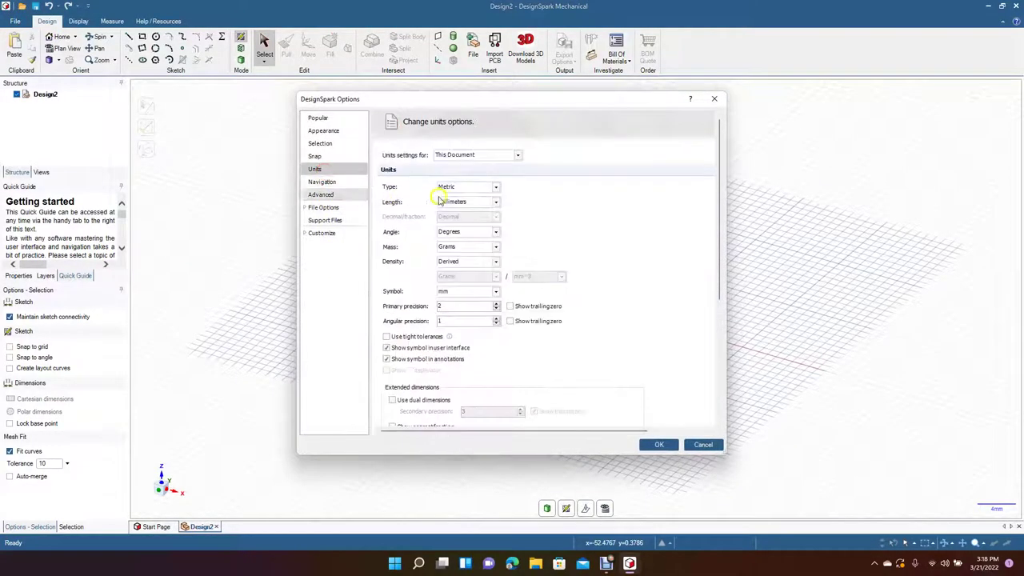
{"action": "left_click", "coordinate": [664, 446]}
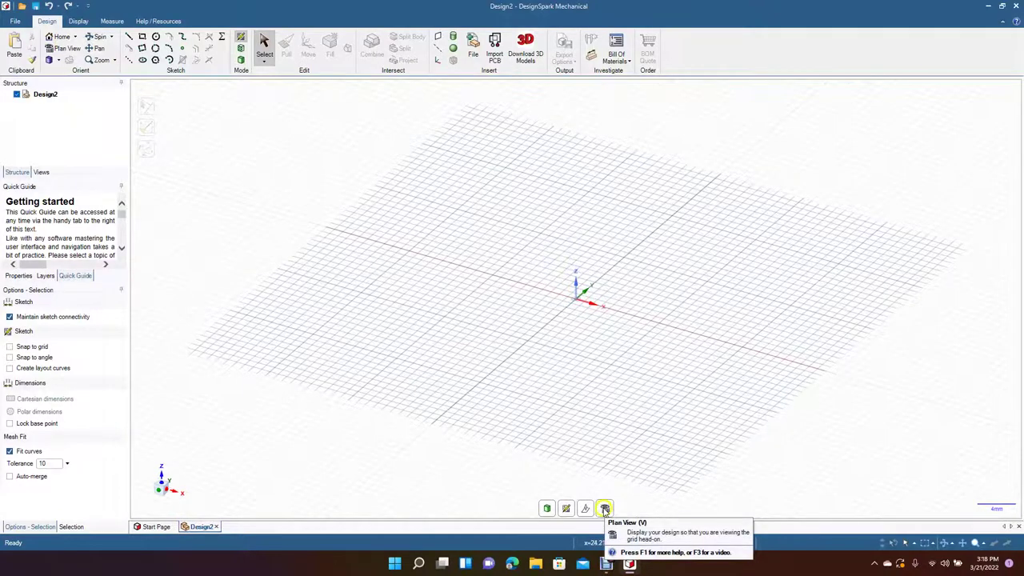
- Switch to the plan view and bring the guitar pick reference image from outside the program onto the sketch grid
{"action": "left_click", "coordinate": [605, 510]}
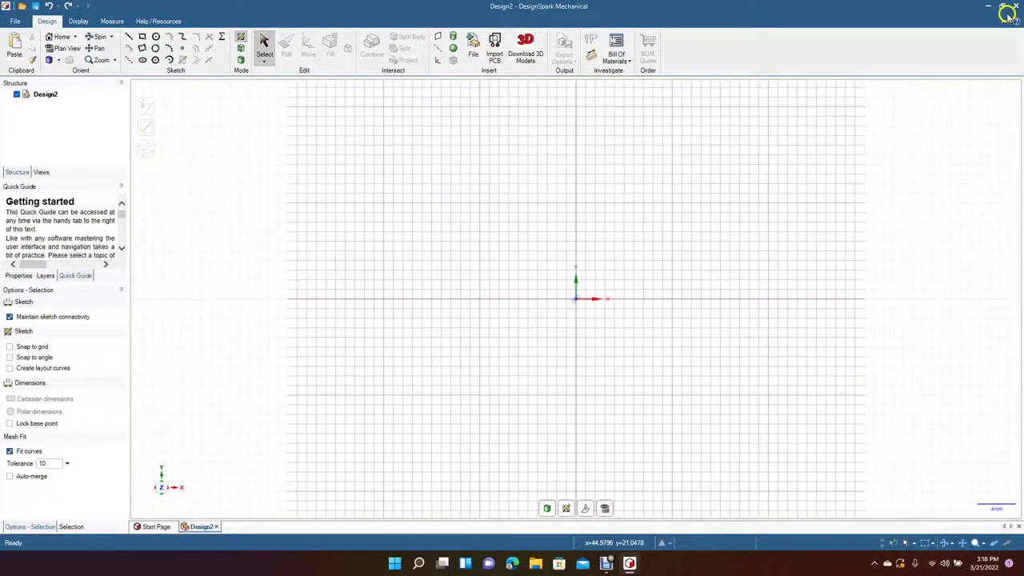
{"action": "left_click", "coordinate": [1004, 7]}
{"action": "mouse_move", "coordinate": [60, 124]}
{"action": "left_mouse_down"}
{"action": "mouse_move", "coordinate": [409, 187]}
{"action": "mouse_move", "coordinate": [631, 272]}
{"action": "left_mouse_up"}
{"action": "left_click", "coordinate": [899, 24]}
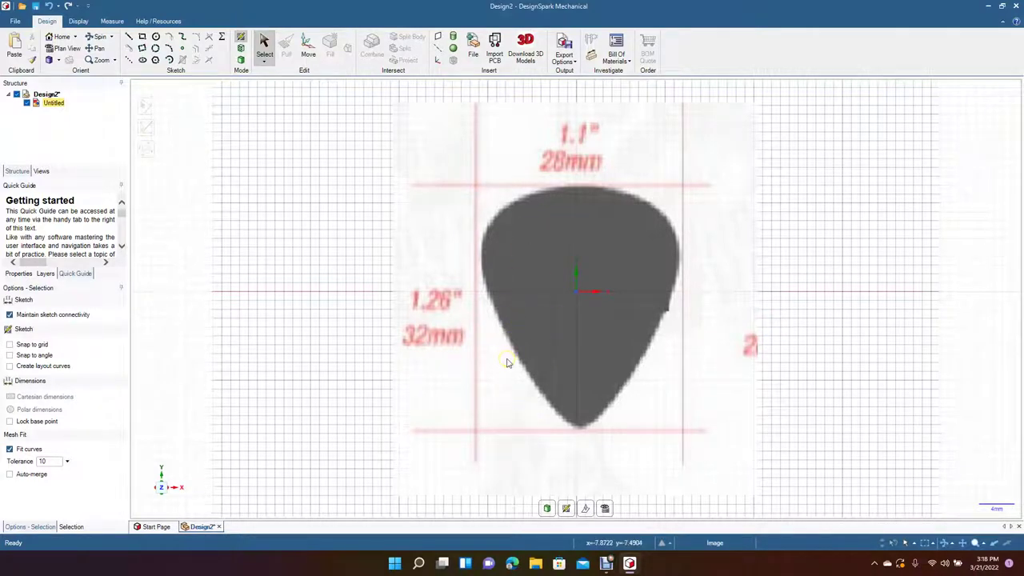
- Draw a vertical 32 mm line straight down the pick's centre, starting at the top edge of the pick
{"action": "left_click", "coordinate": [126, 38]}
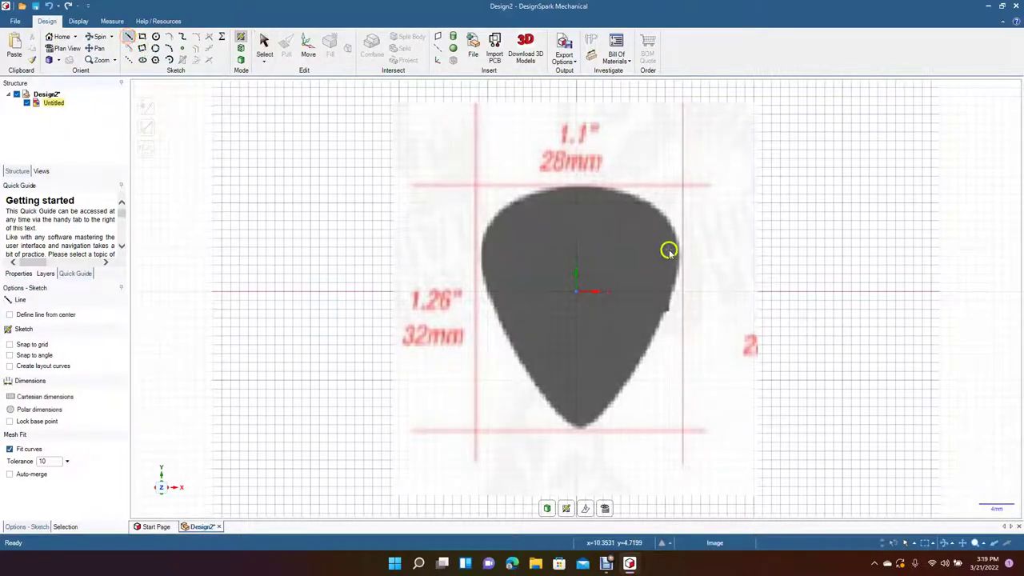
{"action": "left_click_drag", "start_coordinate": [578, 190], "coordinate": [581, 433]}
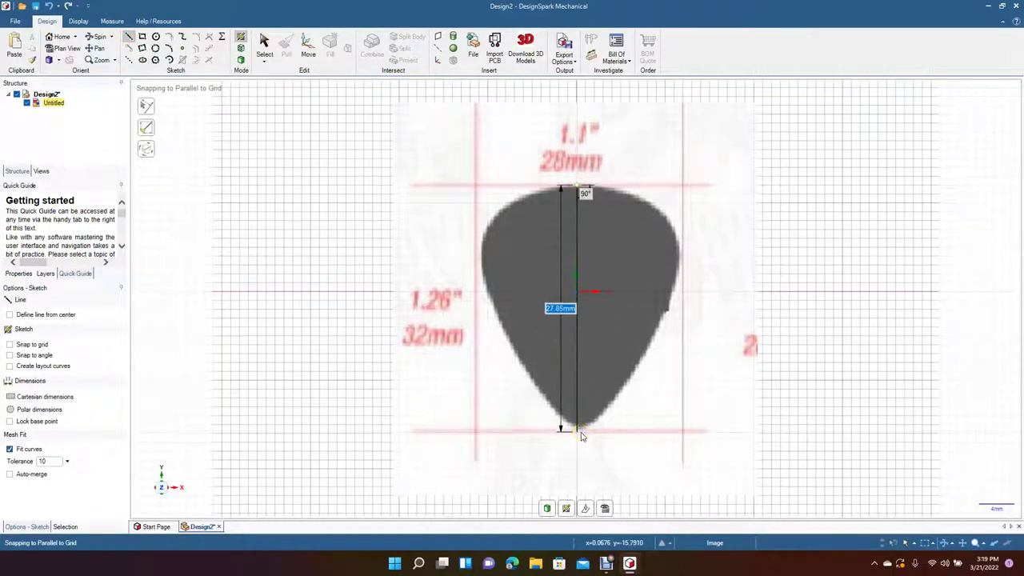
{"action": "left_click", "coordinate": [578, 467]}
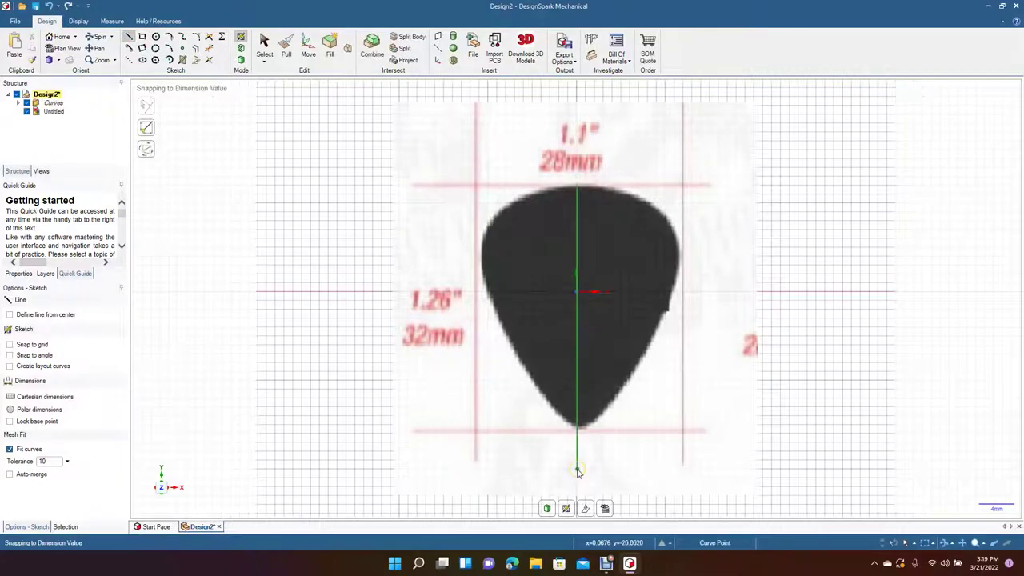
- Scale and reposition the reference image until the pick's height matches the vertical centre line
{"action": "left_click", "coordinate": [264, 45]}
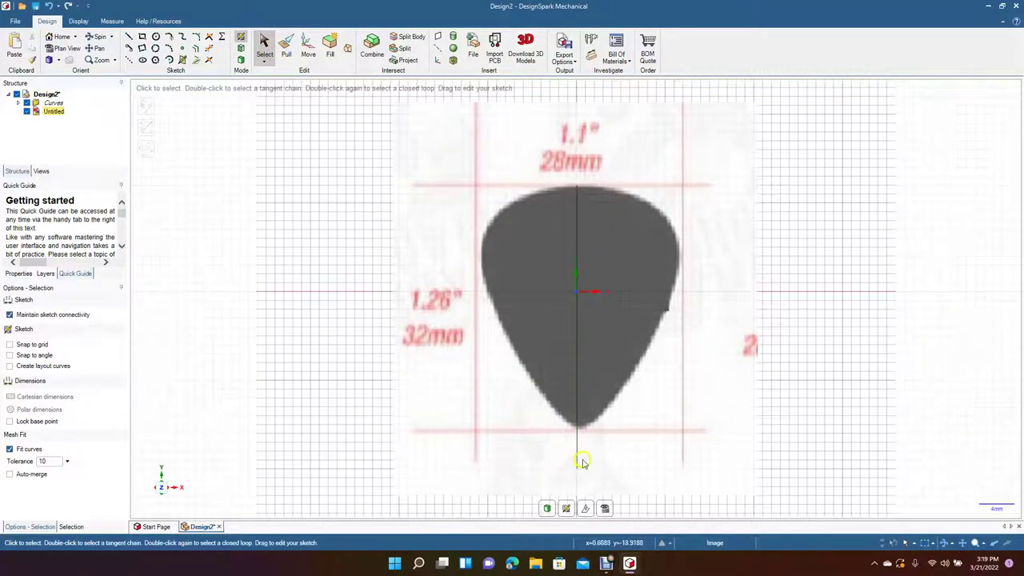
{"action": "left_click", "coordinate": [622, 372]}
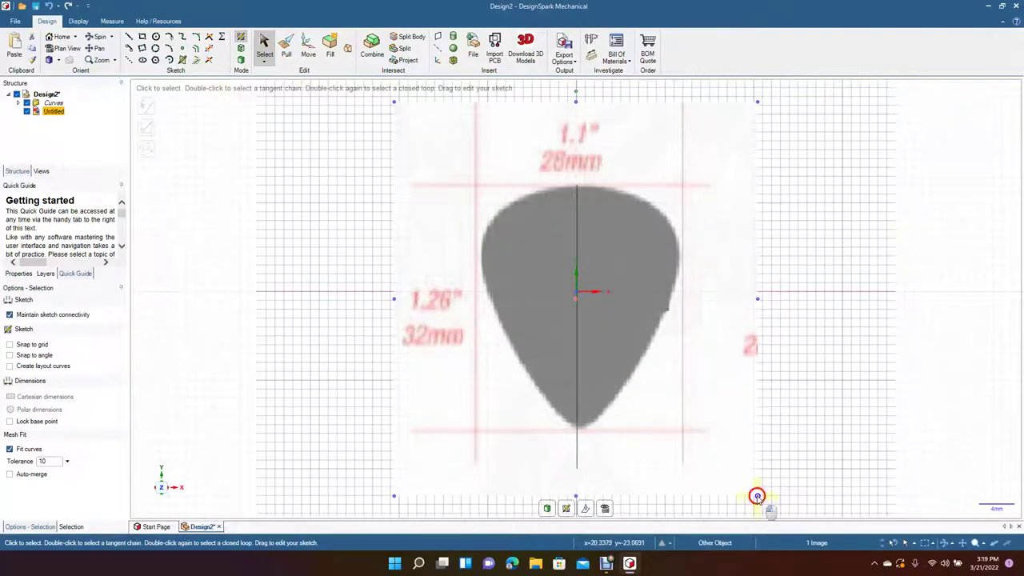
{"action": "left_click_drag", "start_coordinate": [757, 496], "coordinate": [795, 419]}
{"action": "mouse_move", "coordinate": [670, 318]}
{"action": "left_mouse_down"}
{"action": "mouse_move", "coordinate": [644, 283]}
{"action": "mouse_move", "coordinate": [606, 270]}
{"action": "mouse_move", "coordinate": [612, 292]}
{"action": "mouse_move", "coordinate": [603, 295]}
{"action": "left_mouse_up"}
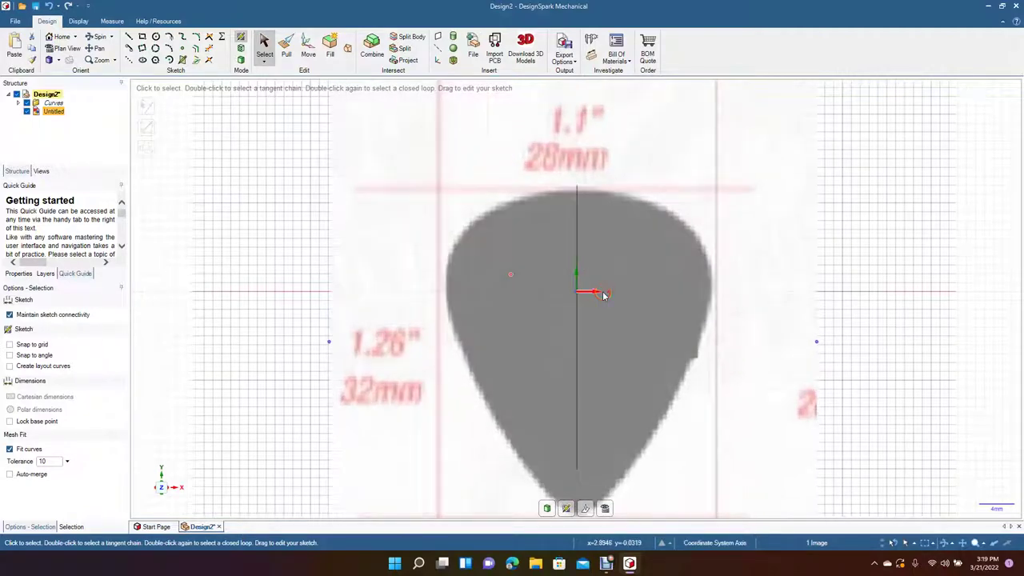
{"action": "scroll", "coordinate": [603, 295], "scroll_direction": "down", "scroll_amount": 4}
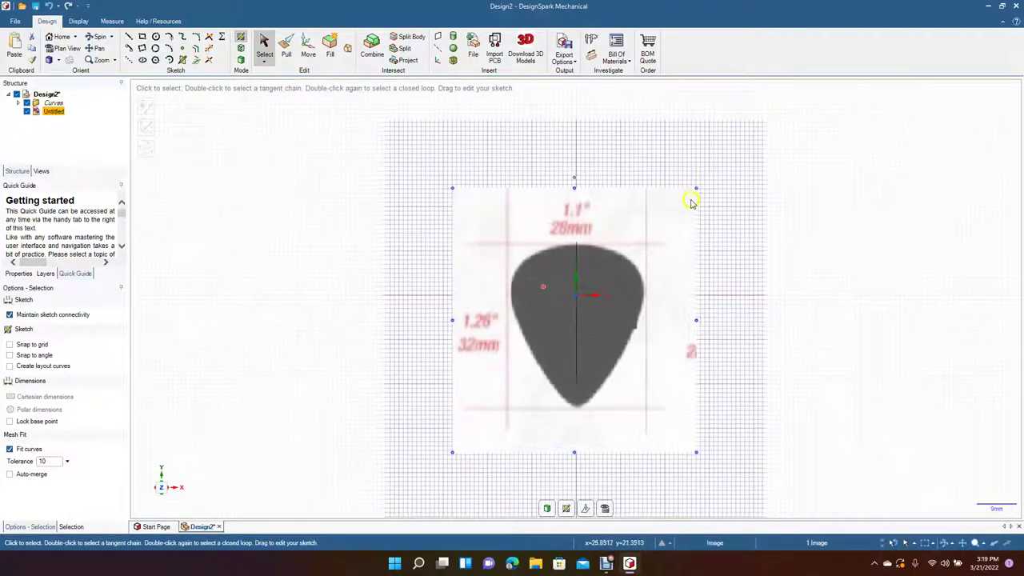
{"action": "left_click_drag", "start_coordinate": [697, 189], "coordinate": [679, 216]}
{"action": "left_click_drag", "start_coordinate": [613, 362], "coordinate": [622, 344]}
{"action": "left_click", "coordinate": [841, 376]}
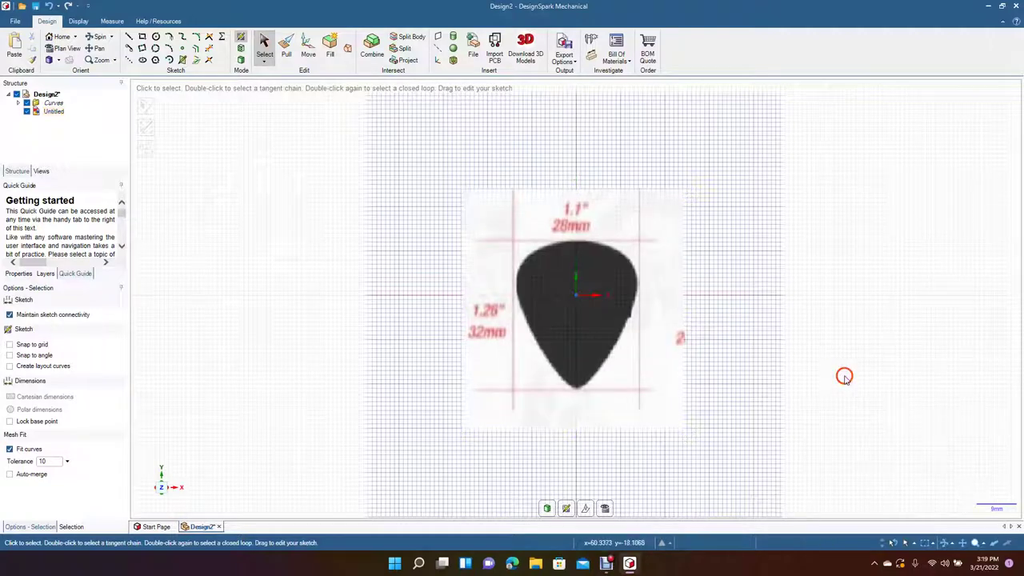
- Set the vertical centre line as the sketch's mirror line
{"action": "left_click", "coordinate": [576, 256]}
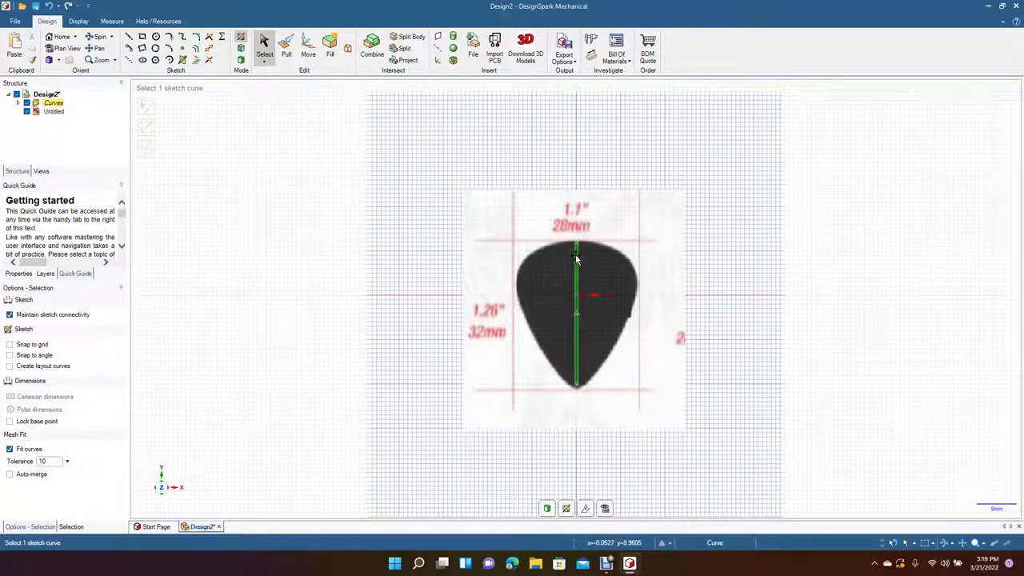
{"action": "right_click", "coordinate": [576, 257]}
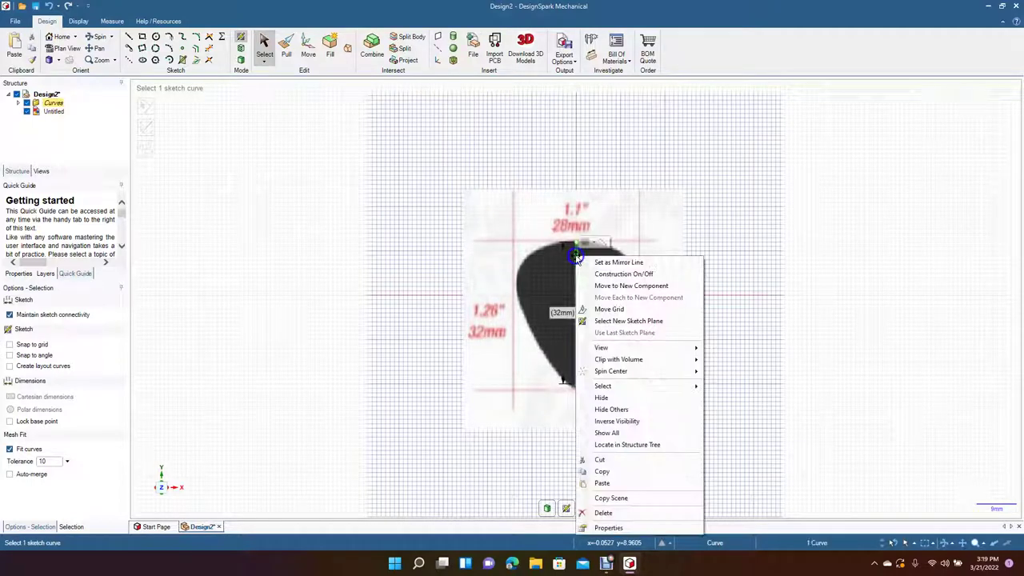
{"action": "left_click", "coordinate": [618, 264]}
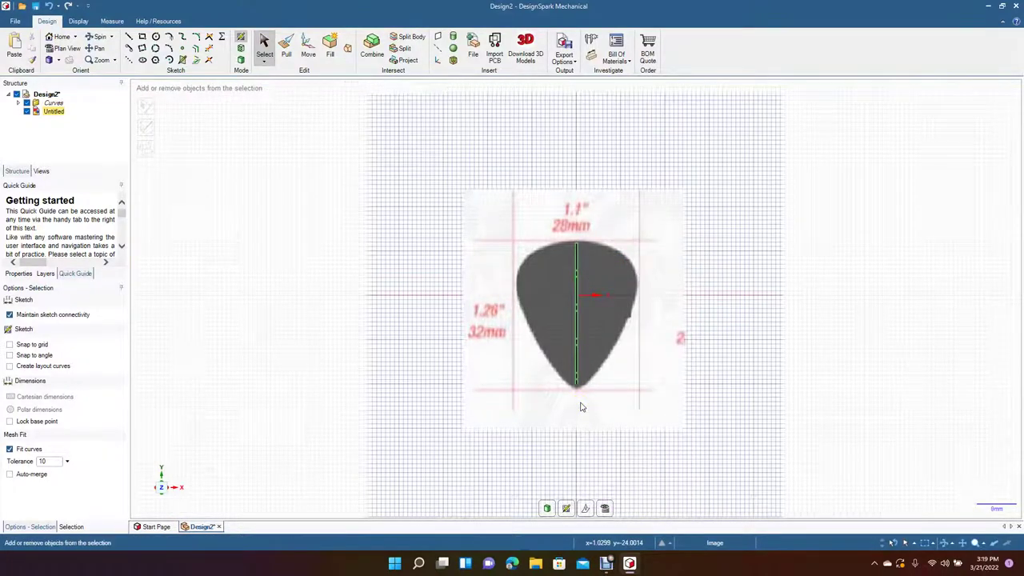
- Draw an ellipse centred on the mirror line's upper endpoint, 28 mm wide and 19 mm high
{"action": "scroll", "coordinate": [581, 404], "scroll_direction": "up", "scroll_amount": 5}
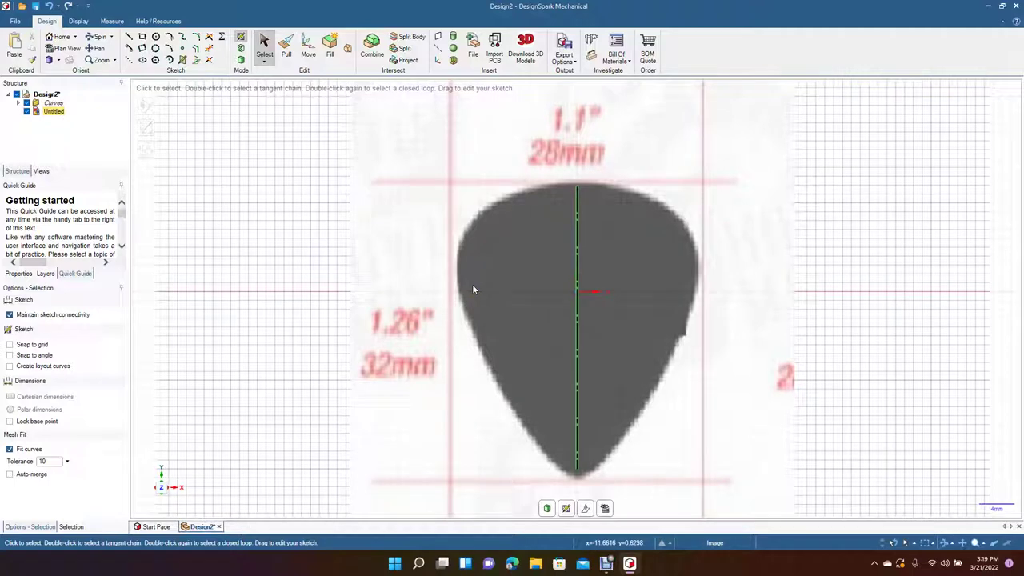
{"action": "left_click", "coordinate": [156, 36]}
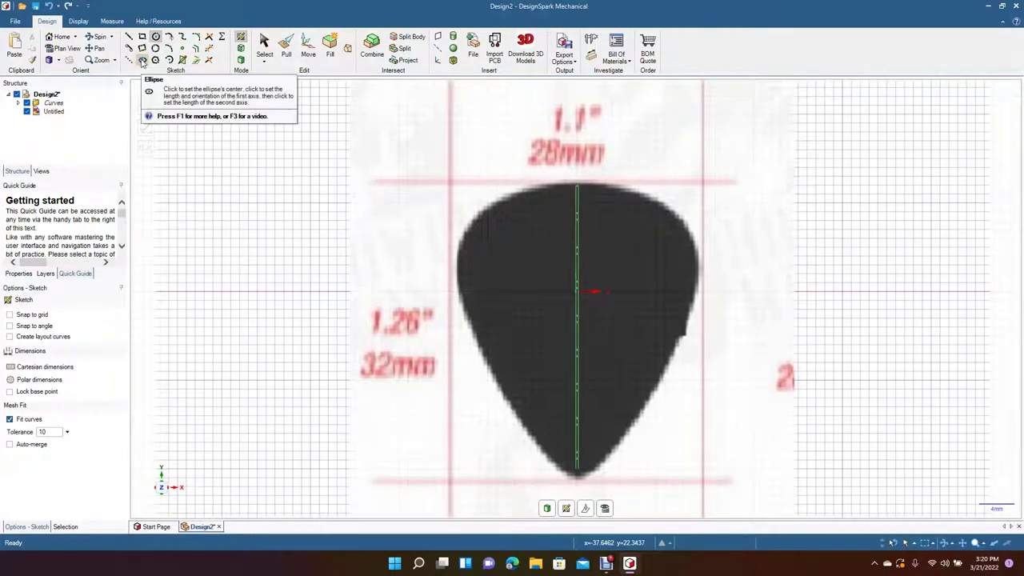
{"action": "left_click", "coordinate": [142, 61]}
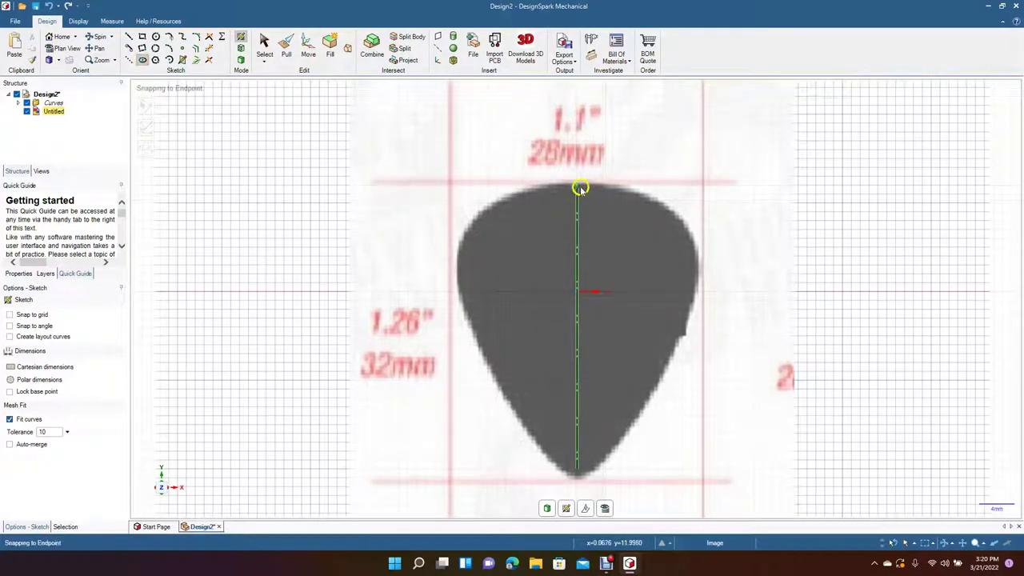
{"action": "left_click", "coordinate": [578, 187]}
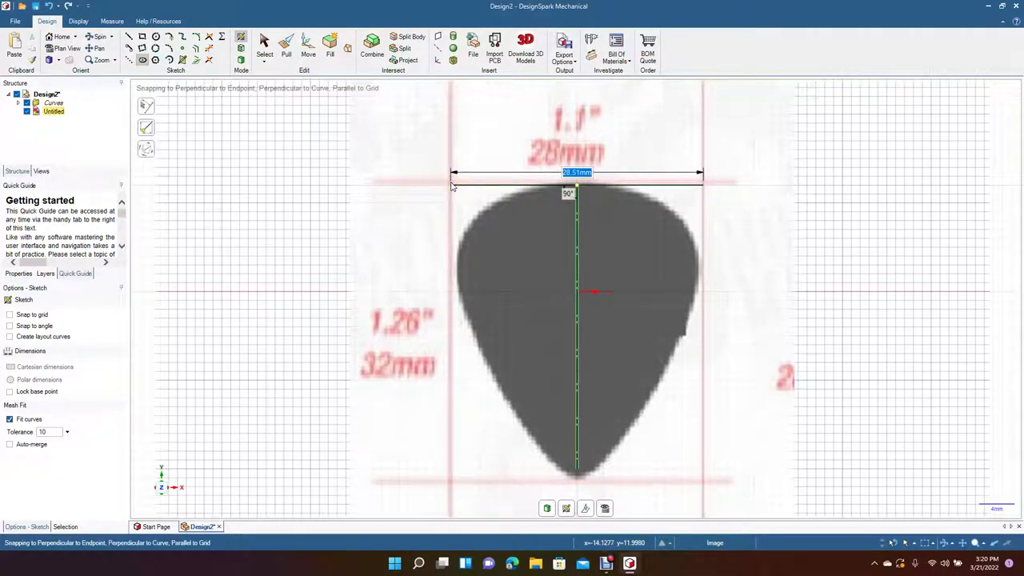
{"action": "type", "text": "28"}
{"action": "key", "text": "Return"}
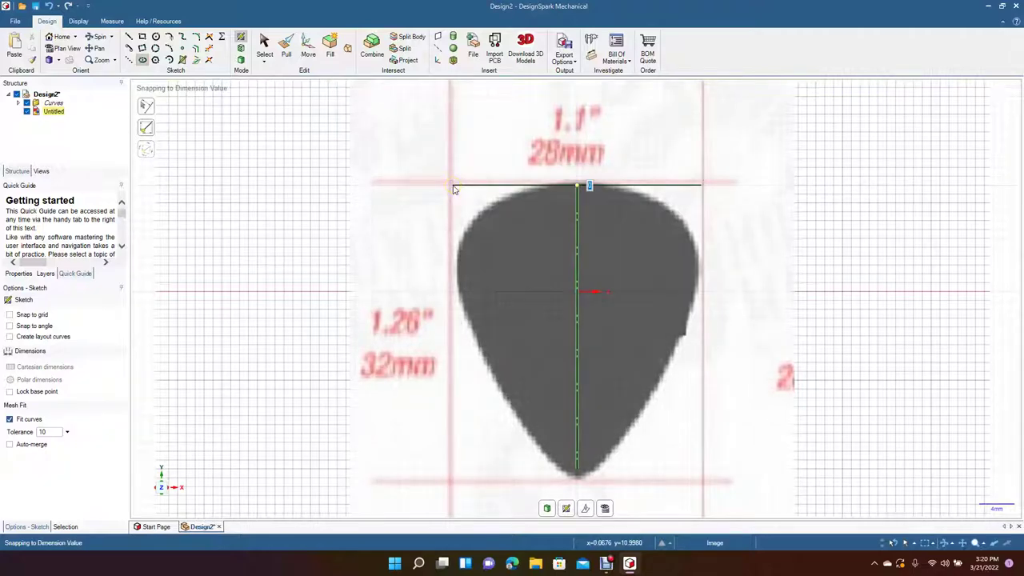
{"action": "left_click", "coordinate": [497, 268]}
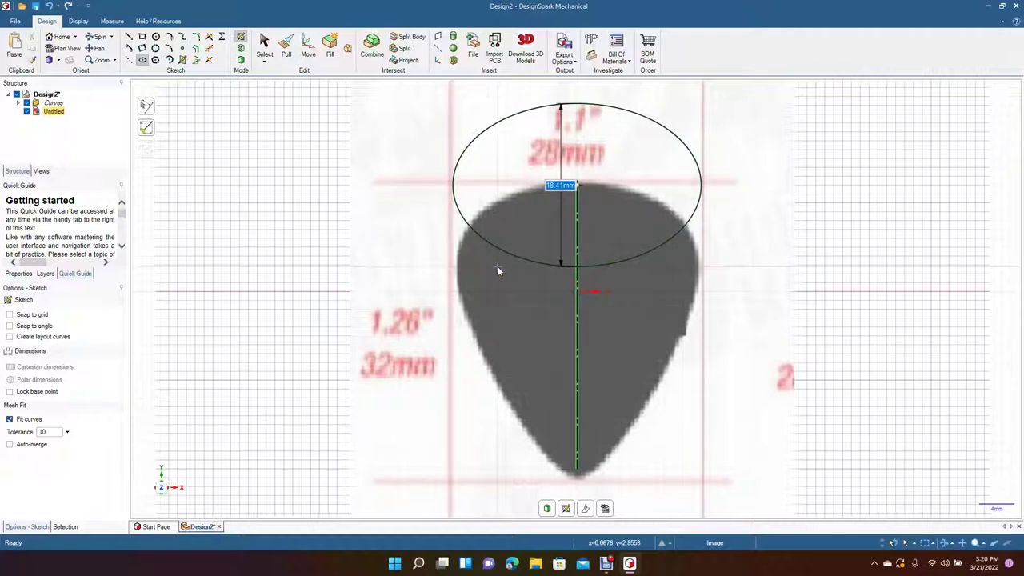
{"action": "left_click", "coordinate": [498, 271]}
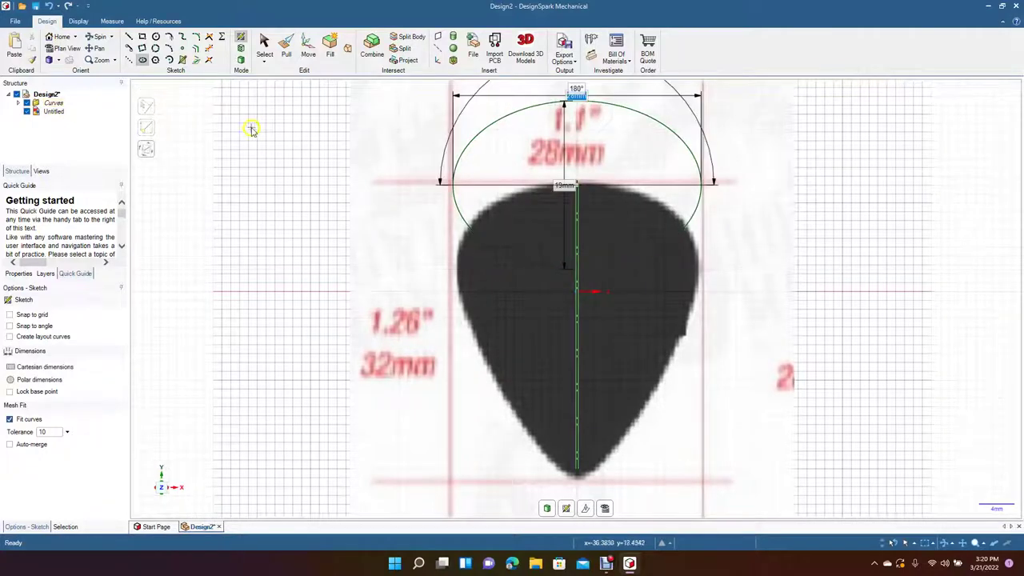
- Move the large ellipse down along the mirror line until its upper edge meets the pick's top edge
{"action": "left_click", "coordinate": [264, 44]}
{"action": "left_click", "coordinate": [311, 47]}
{"action": "left_click", "coordinate": [549, 103]}
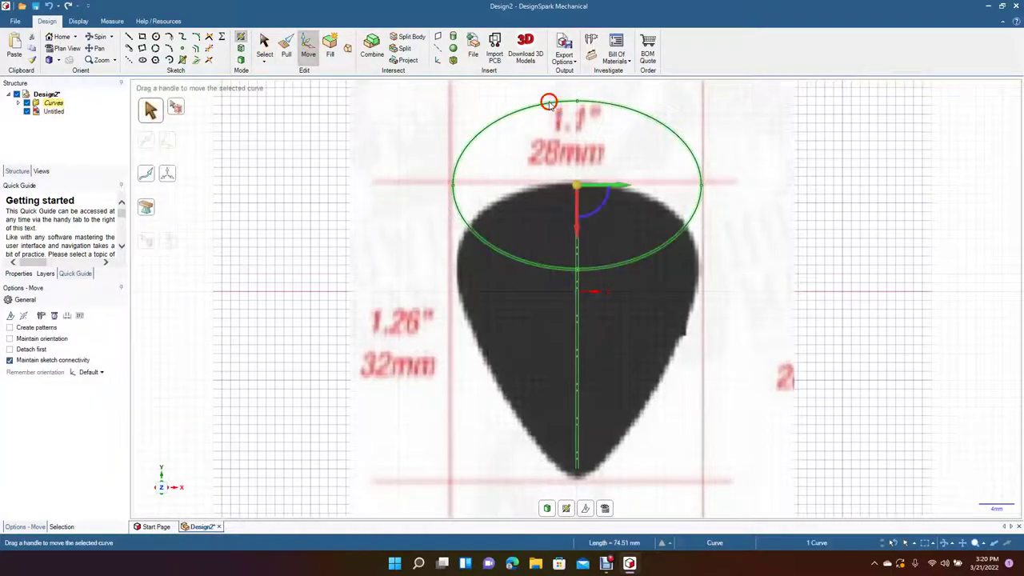
{"action": "left_click_drag", "start_coordinate": [577, 200], "coordinate": [588, 284]}
{"action": "left_click", "coordinate": [677, 279]}
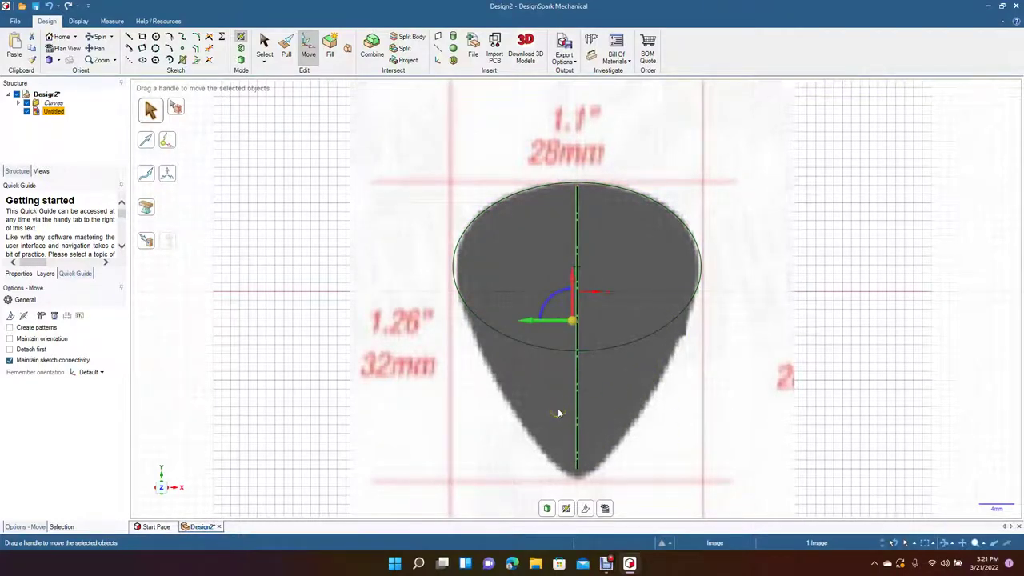
- Draw a small ellipse about 5 mm wide and 5 mm high, centred on the mirror line's lower endpoint
{"action": "left_click", "coordinate": [143, 61]}
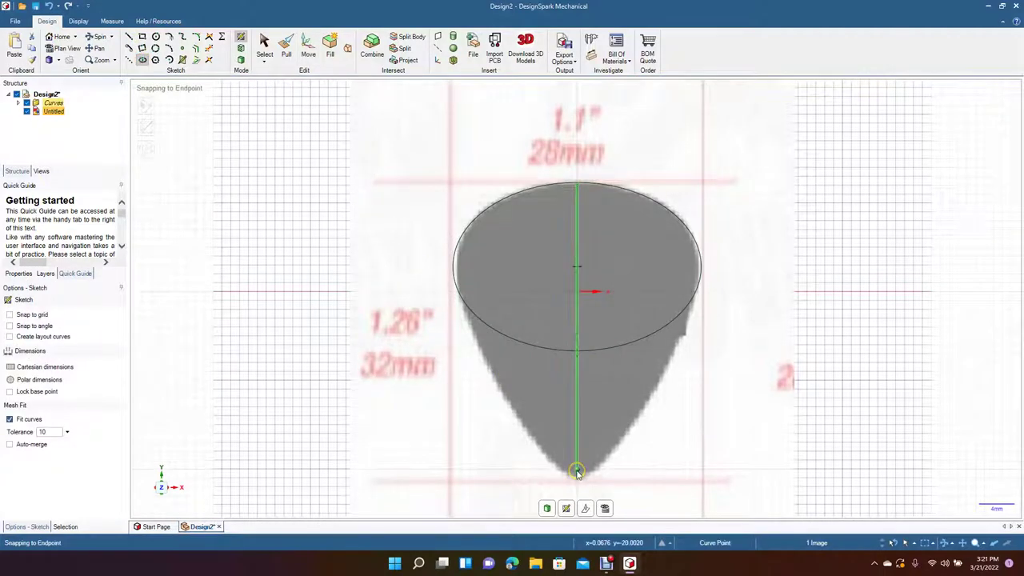
{"action": "left_click", "coordinate": [578, 472]}
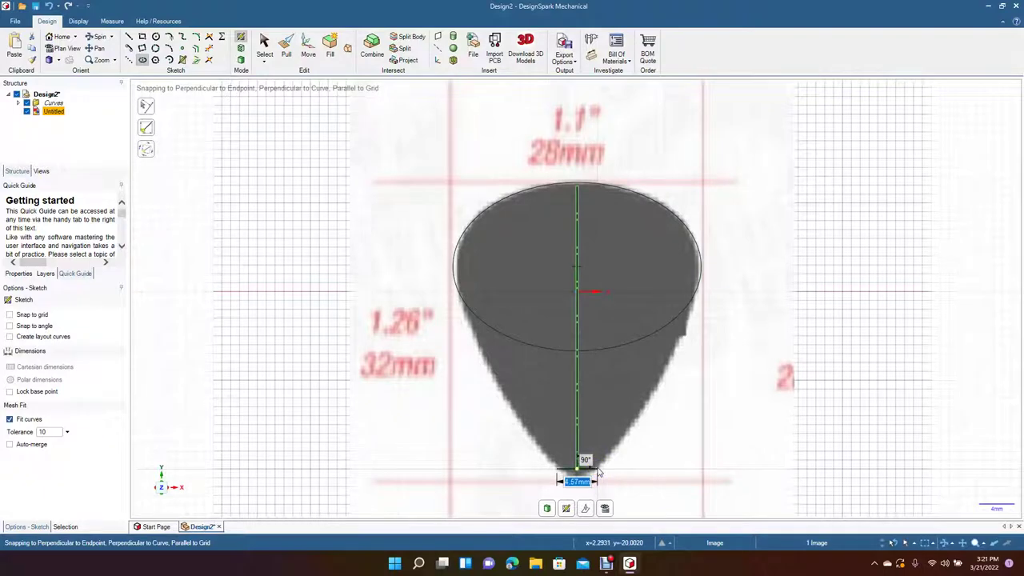
{"action": "left_click", "coordinate": [600, 457]}
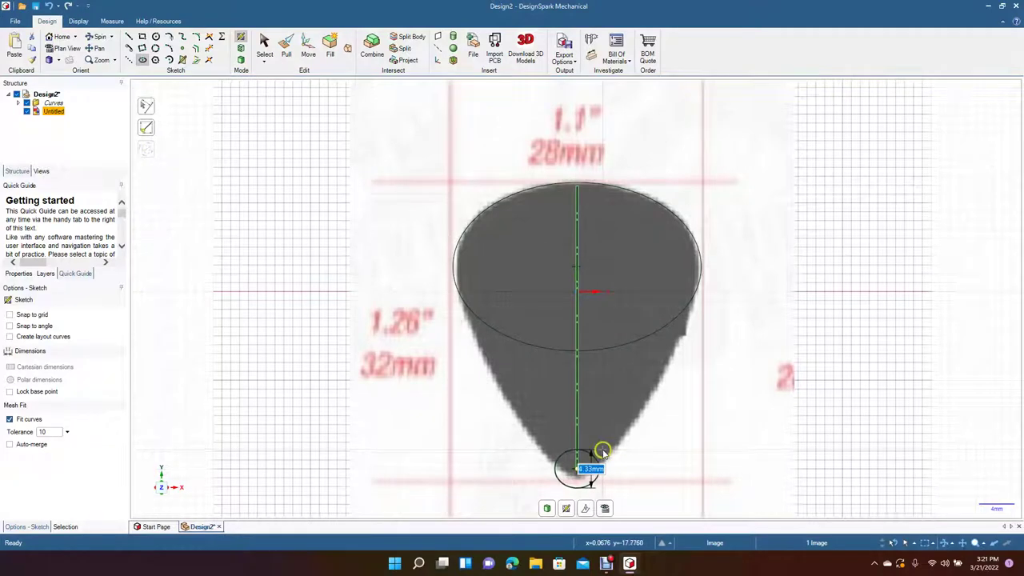
{"action": "left_click", "coordinate": [601, 449]}
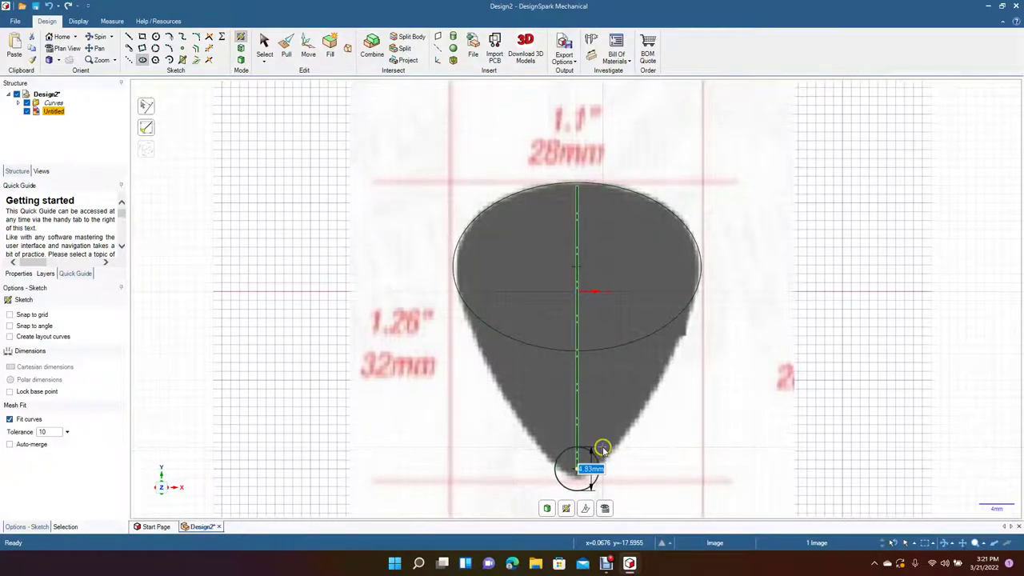
- Move the small ellipse up about 1.4 mm so its lower edge meets the pick's tip
{"action": "left_click", "coordinate": [309, 54]}
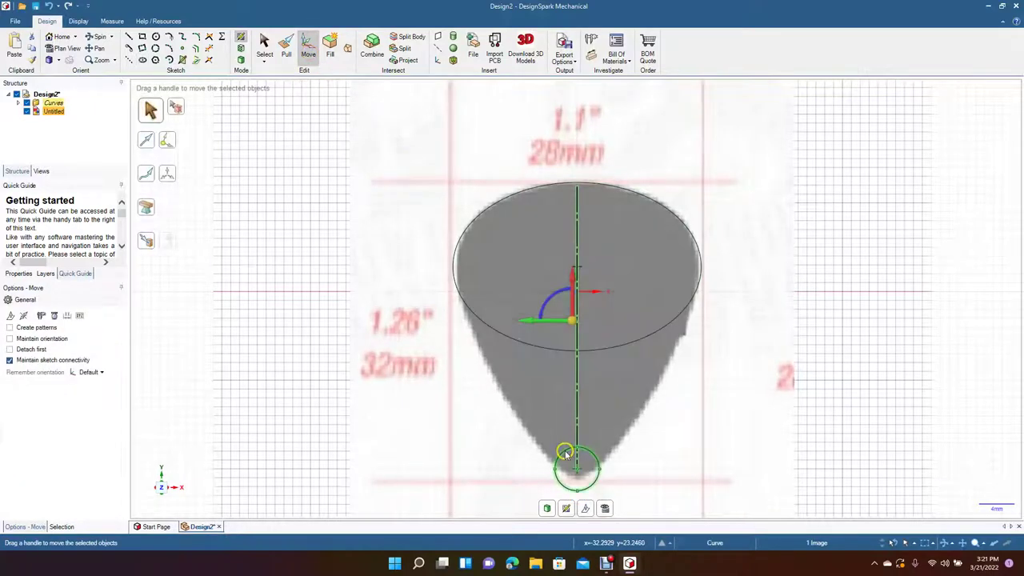
{"action": "left_click", "coordinate": [564, 454]}
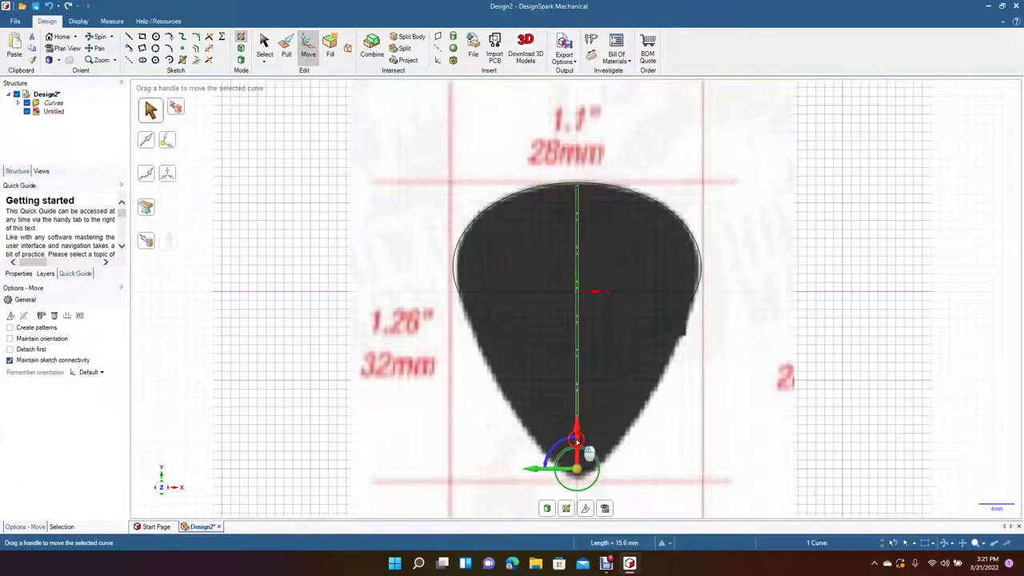
{"action": "left_click_drag", "start_coordinate": [577, 440], "coordinate": [581, 429]}
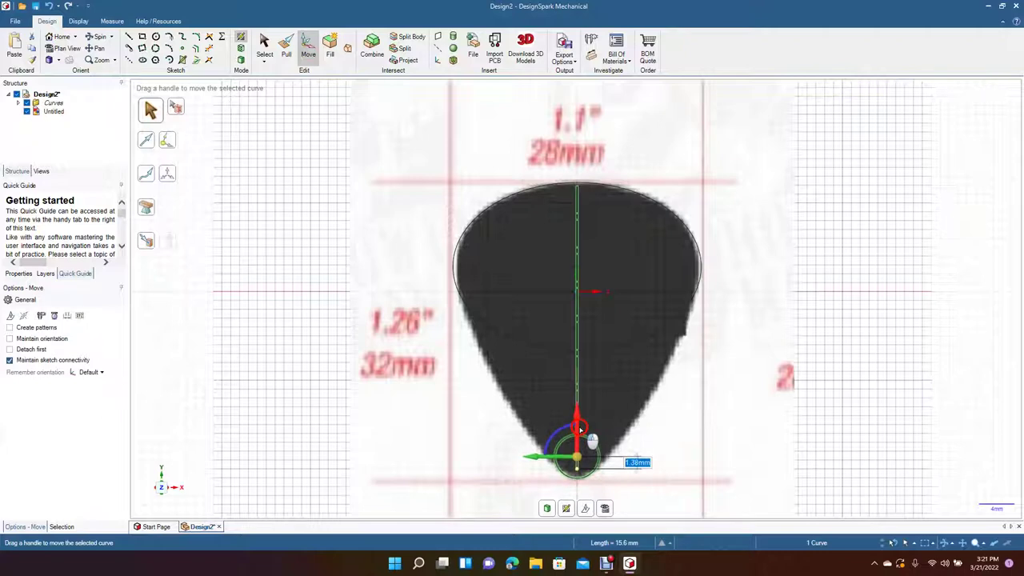
{"action": "left_click", "coordinate": [835, 457]}
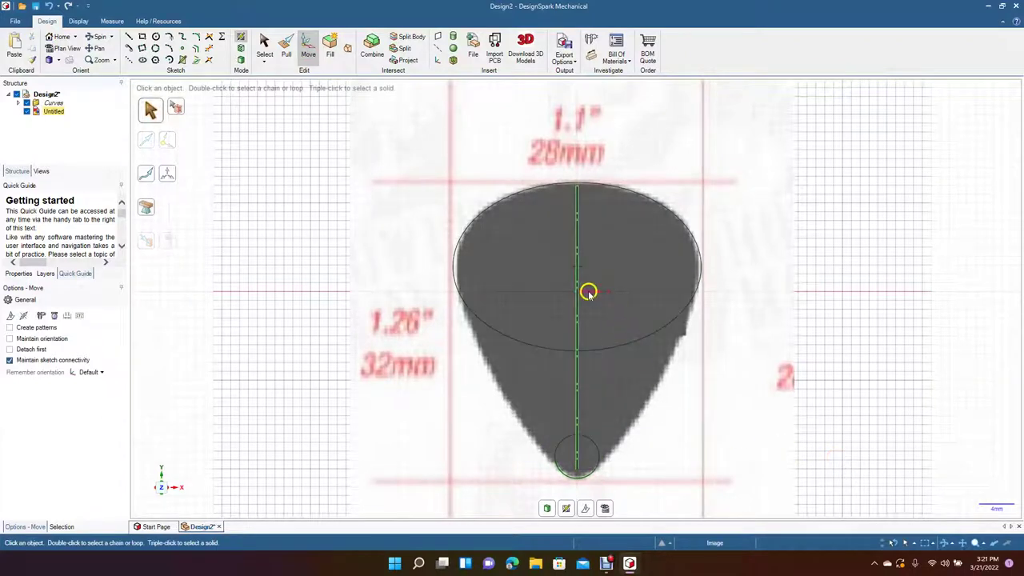
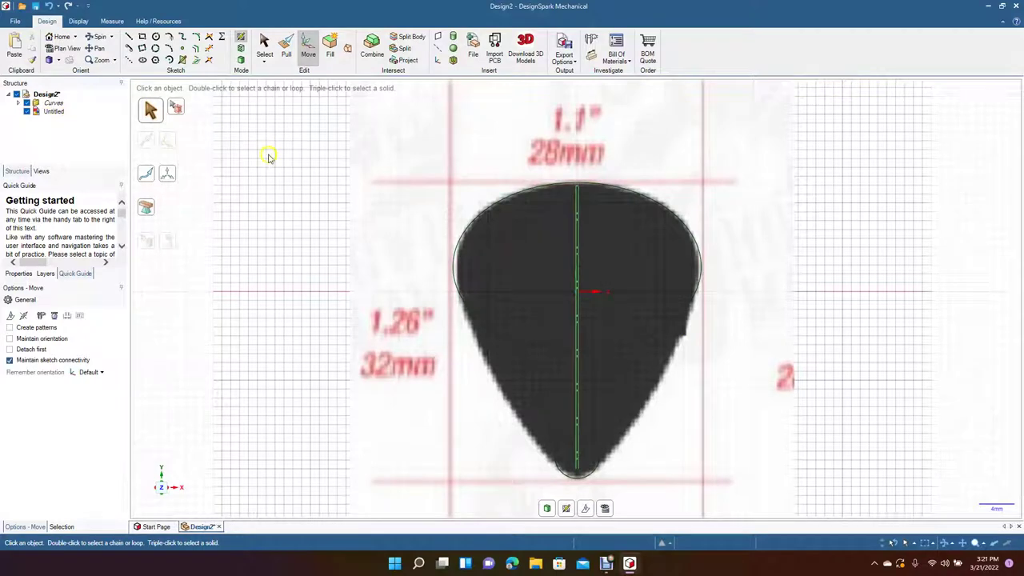
{"action": "right_click", "coordinate": [576, 244]}
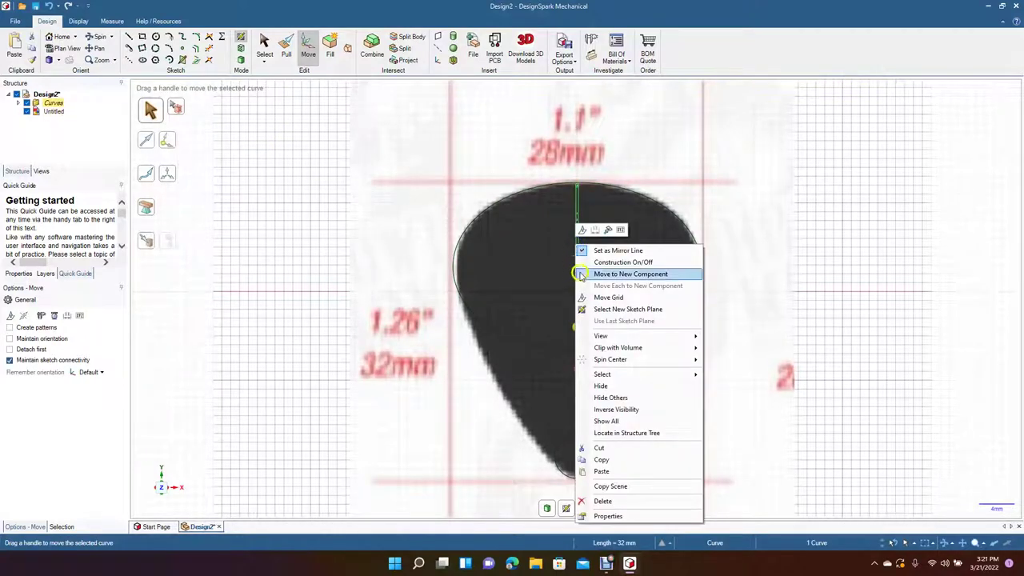
{"action": "left_click", "coordinate": [278, 226]}
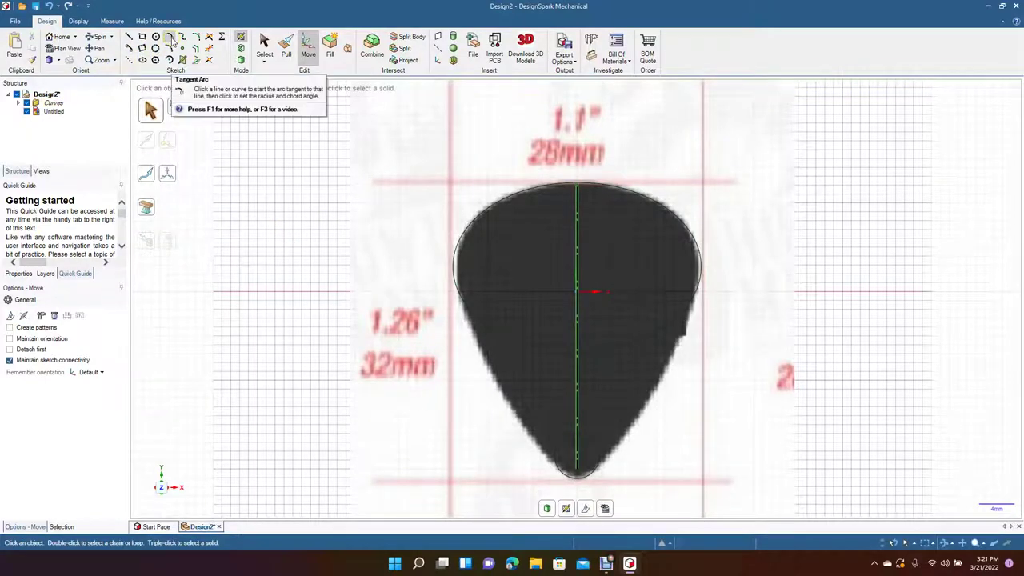
- Draw a mirrored tangent arc about 72 mm in diameter from the large ellipse's left side to the small ellipse's lower left
{"action": "left_click", "coordinate": [169, 38]}
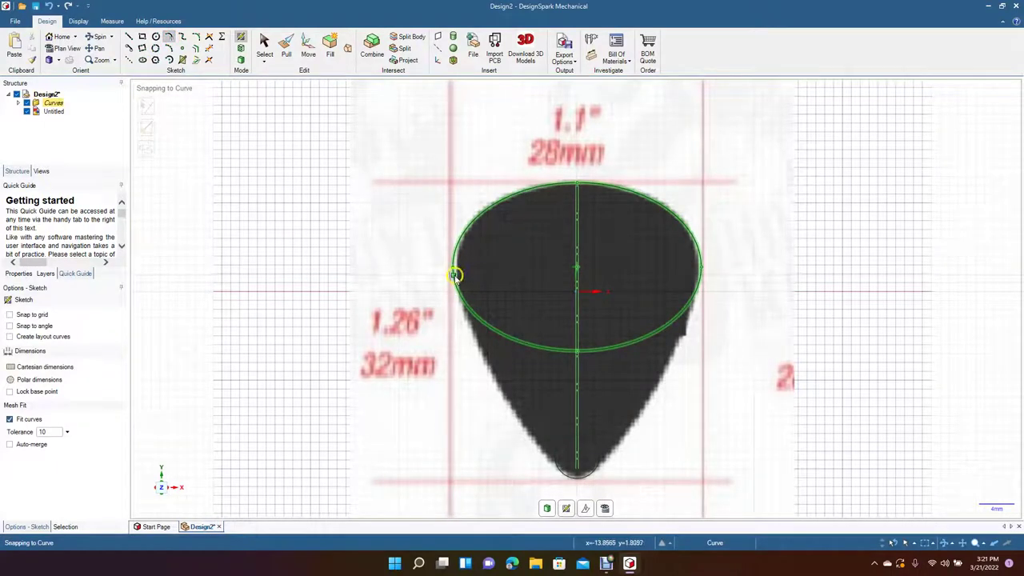
{"action": "left_click", "coordinate": [453, 276]}
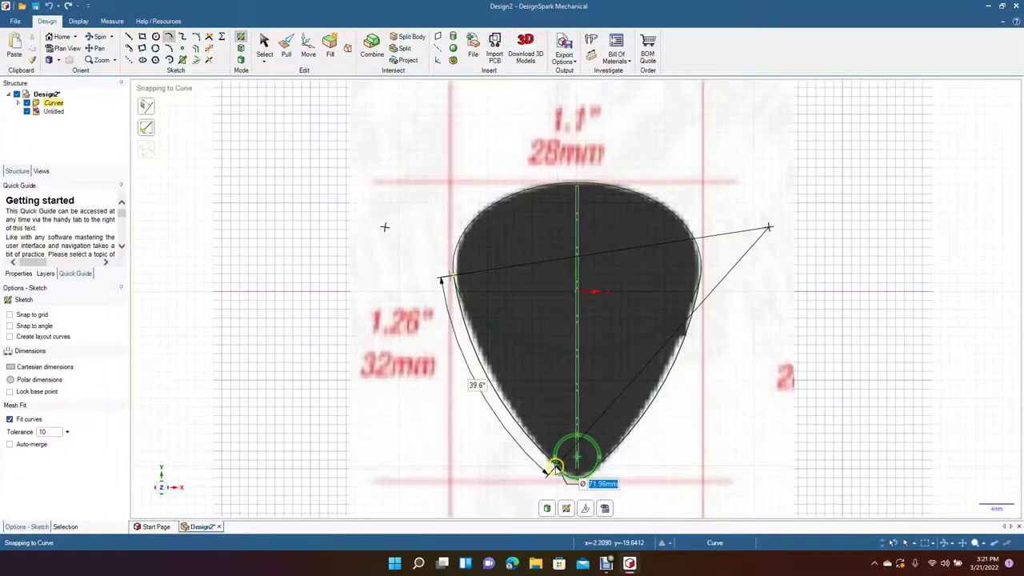
{"action": "left_click", "coordinate": [555, 471]}
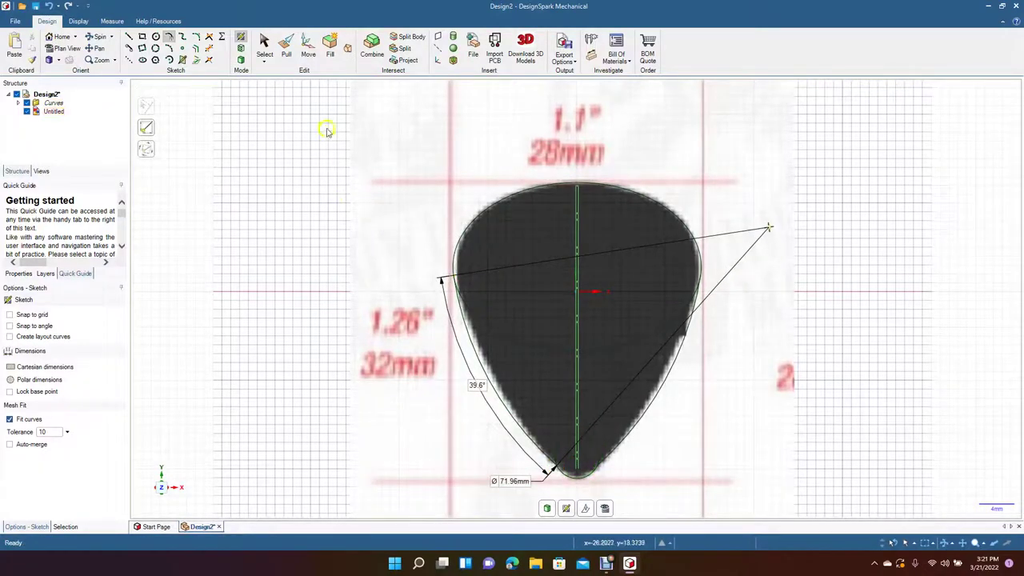
{"action": "left_click", "coordinate": [265, 44]}
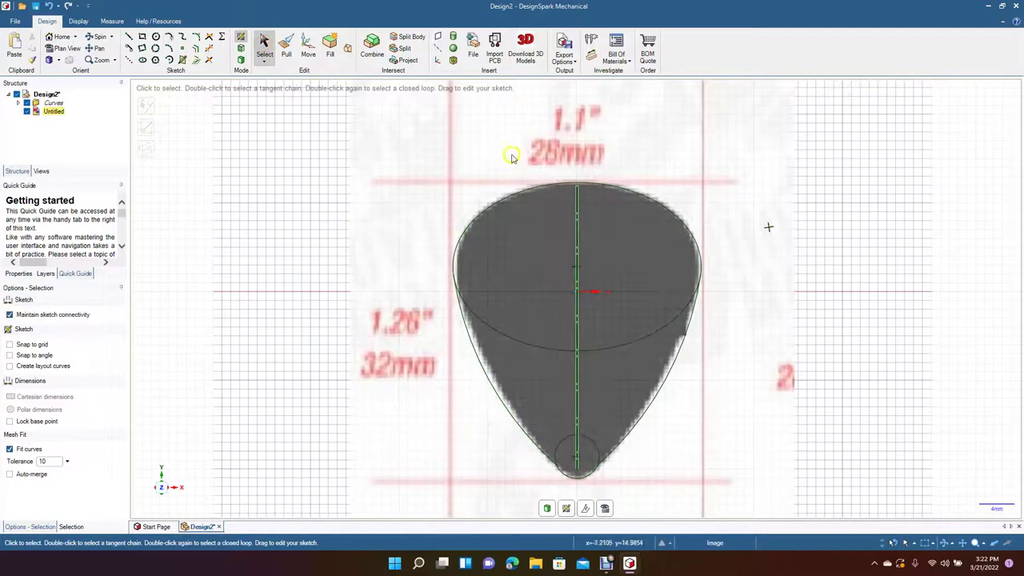
- Delete the reference image and the mirrored pair of side arcs, keeping both ellipses and the mirror line
{"action": "left_click", "coordinate": [507, 146]}
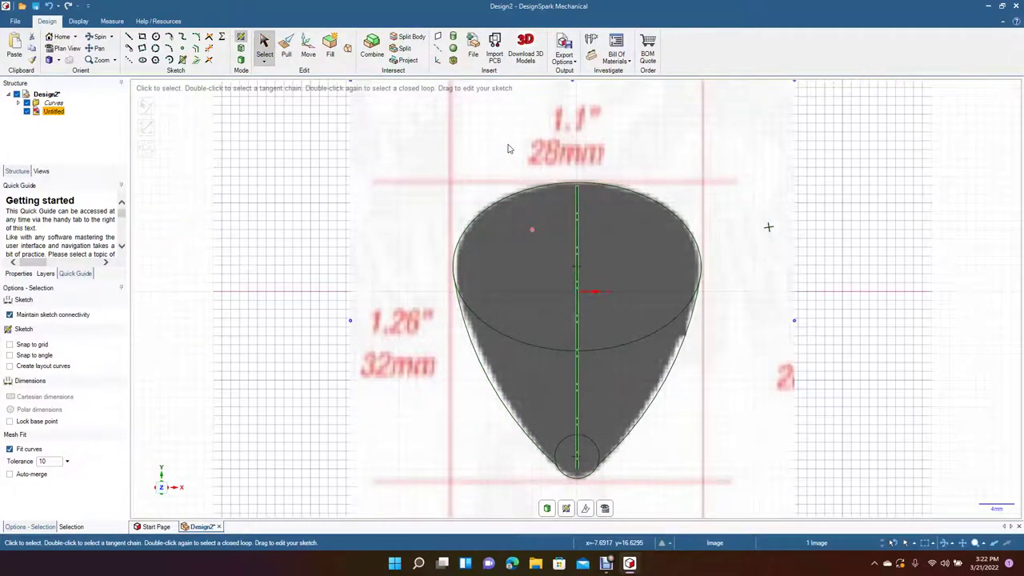
{"action": "key", "text": "Delete"}
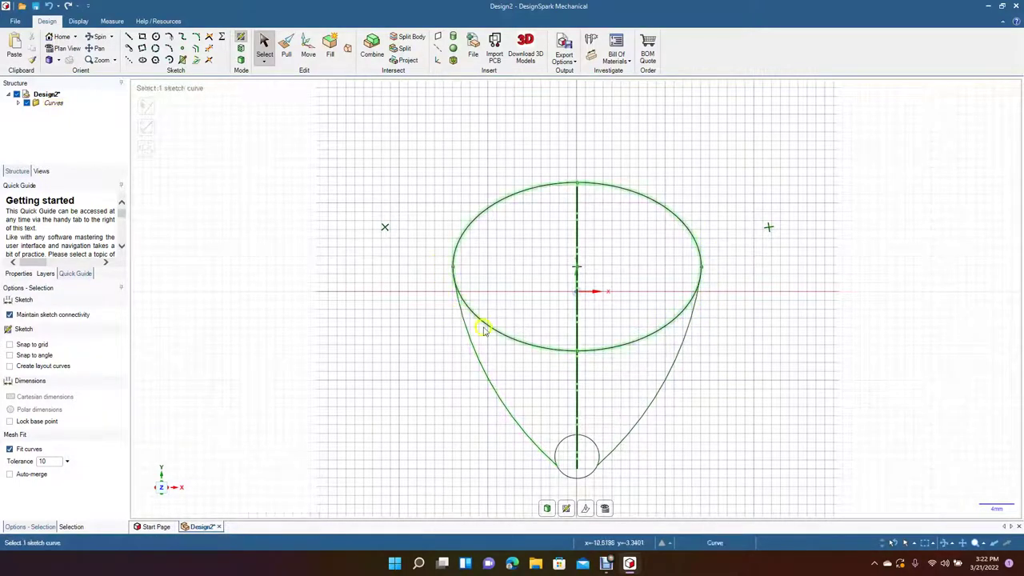
{"action": "left_click", "coordinate": [486, 387]}
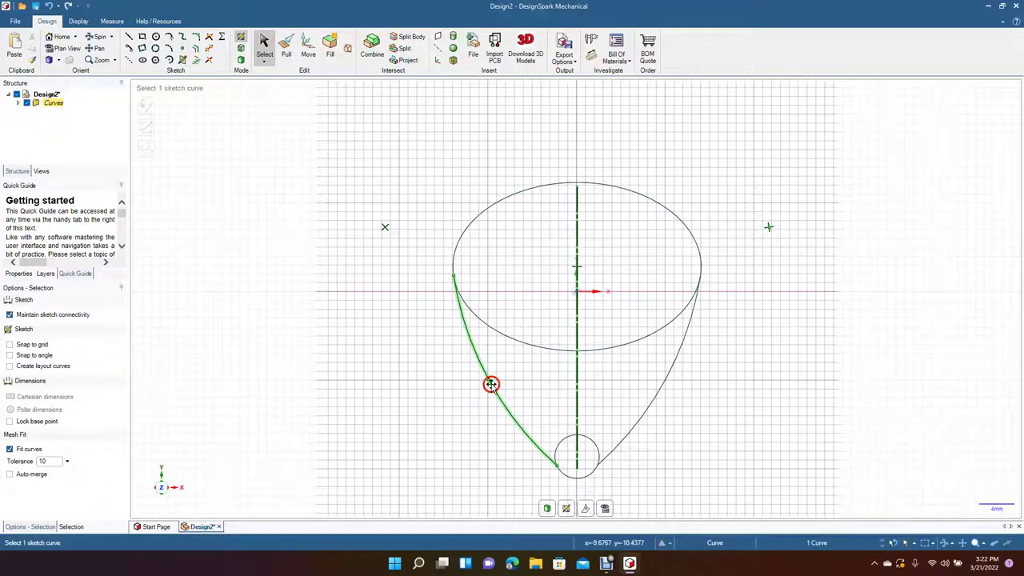
{"action": "key", "text": "Delete"}
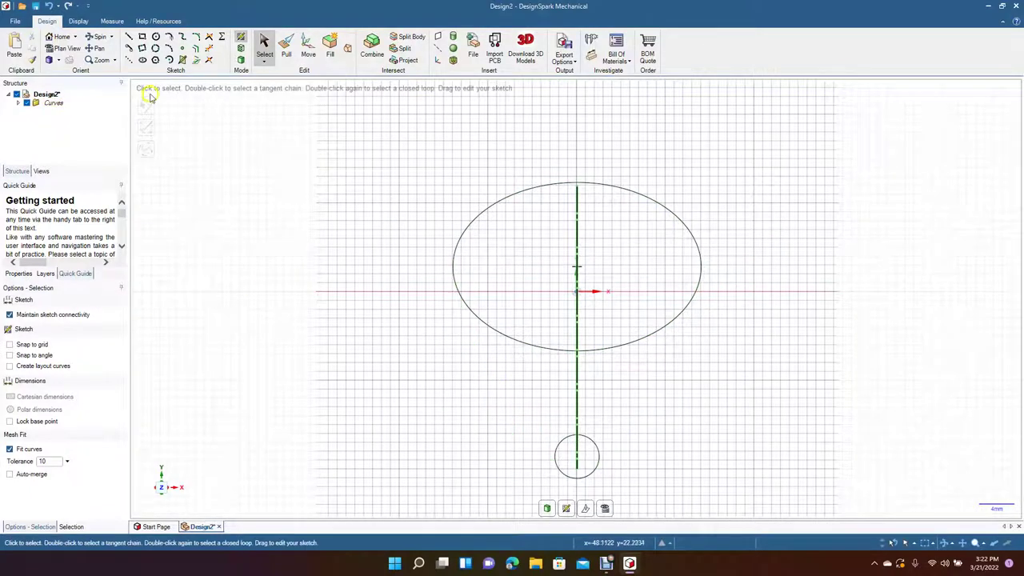
{"action": "left_click", "coordinate": [170, 37]}
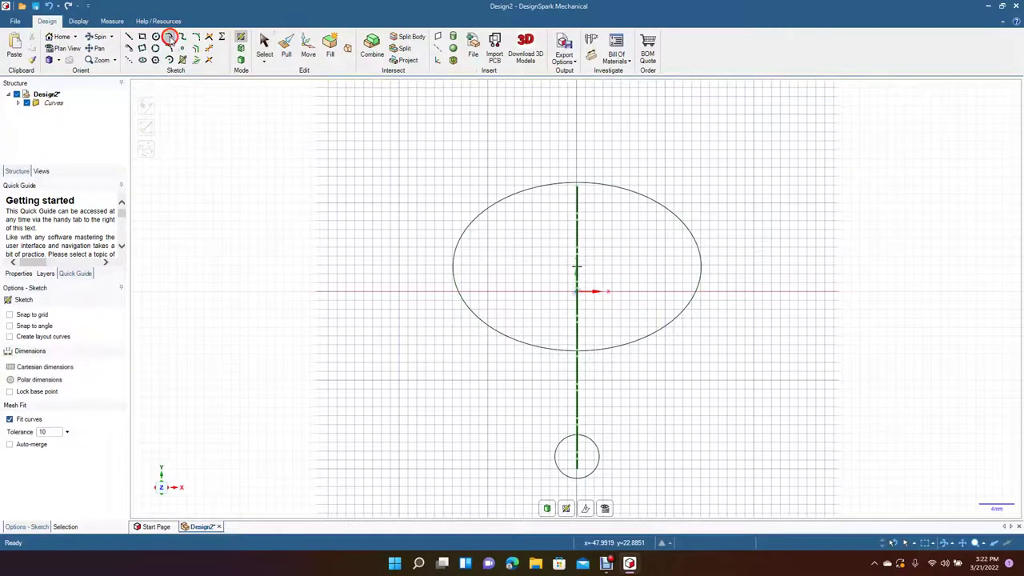
{"action": "left_click", "coordinate": [453, 265]}
{"action": "left_click", "coordinate": [724, 274]}
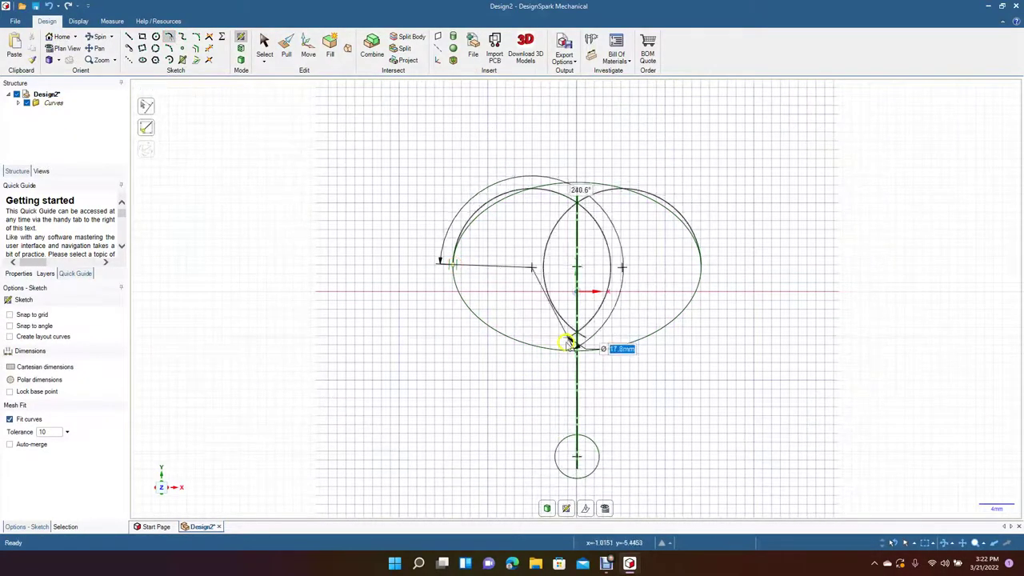
{"action": "left_click", "coordinate": [266, 50]}
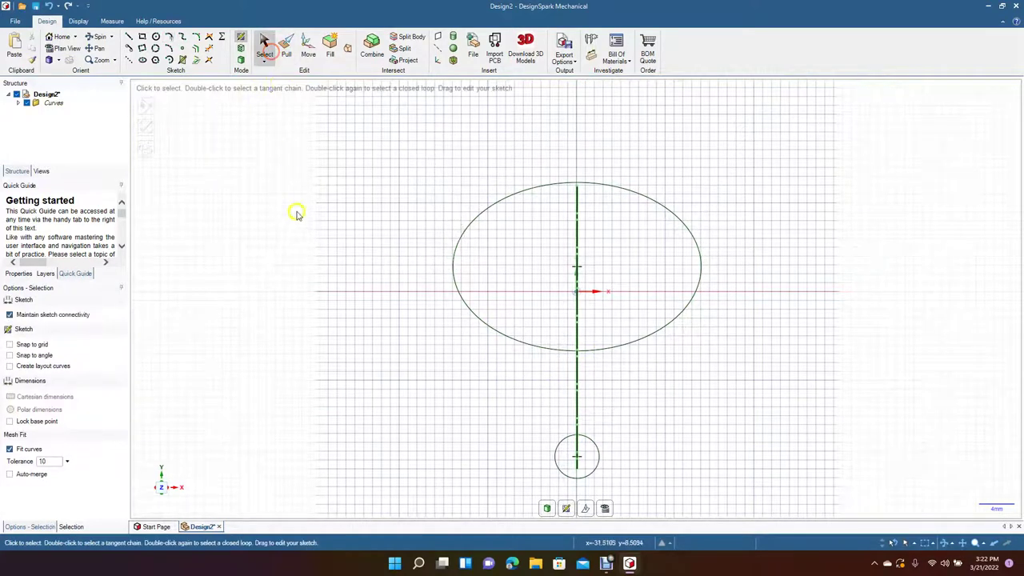
- Draw a mirrored tangent arc about 59 mm in diameter from the large ellipse's left extreme to the small ellipse's lower left edge
{"action": "left_click", "coordinate": [169, 38]}
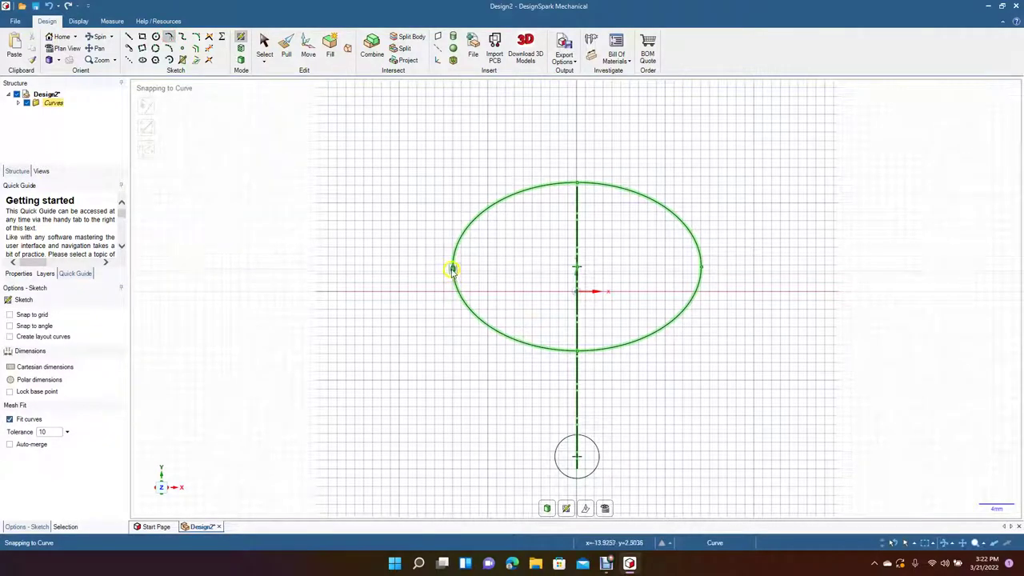
{"action": "left_click", "coordinate": [452, 269]}
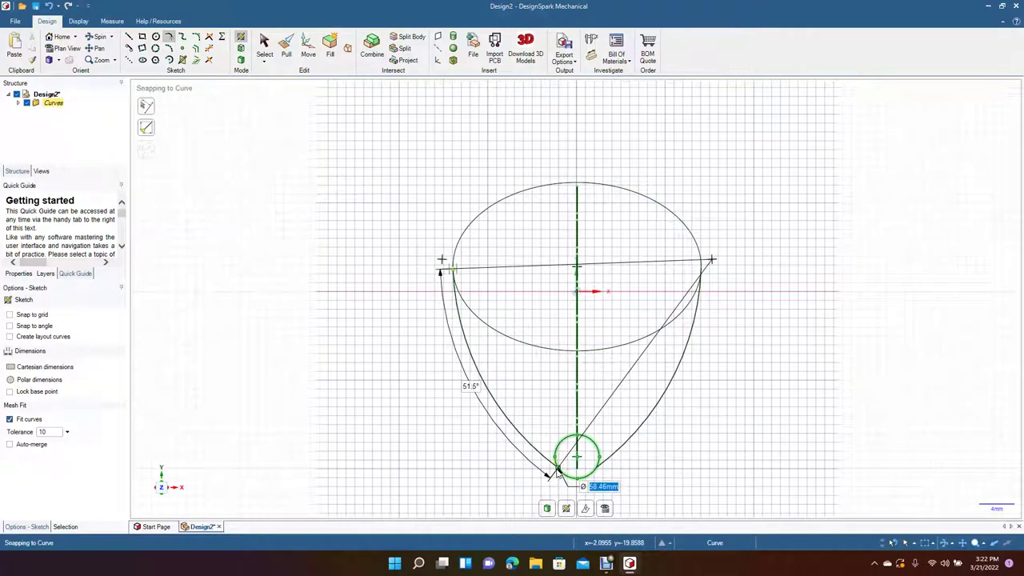
{"action": "left_click", "coordinate": [552, 462]}
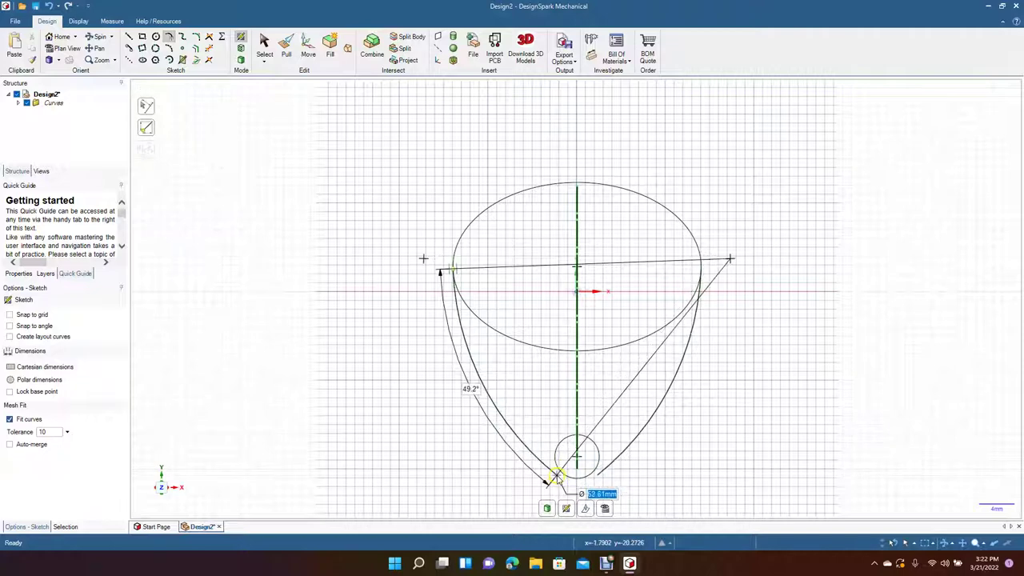
{"action": "left_click", "coordinate": [560, 477]}
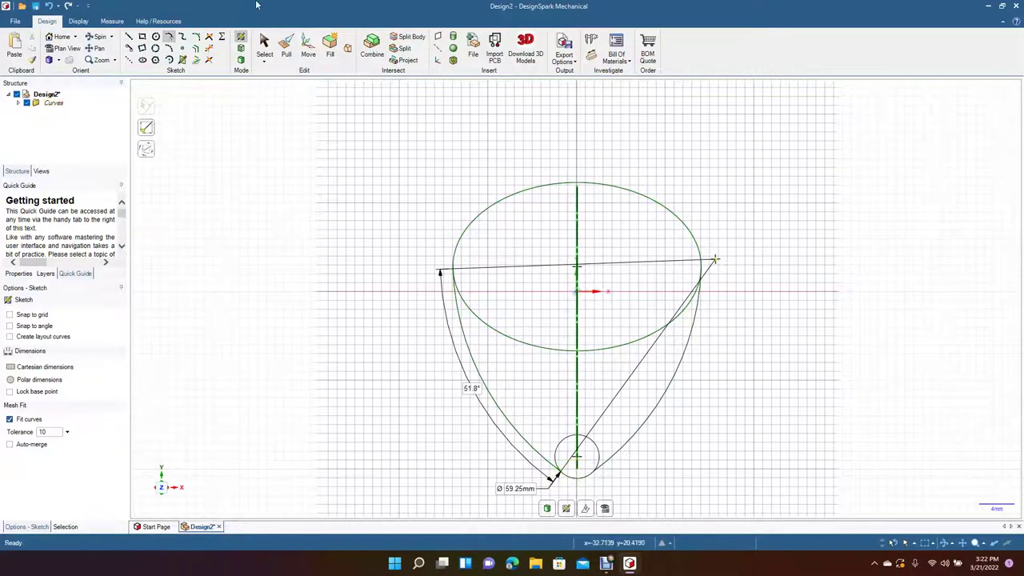
{"action": "left_click", "coordinate": [264, 47]}
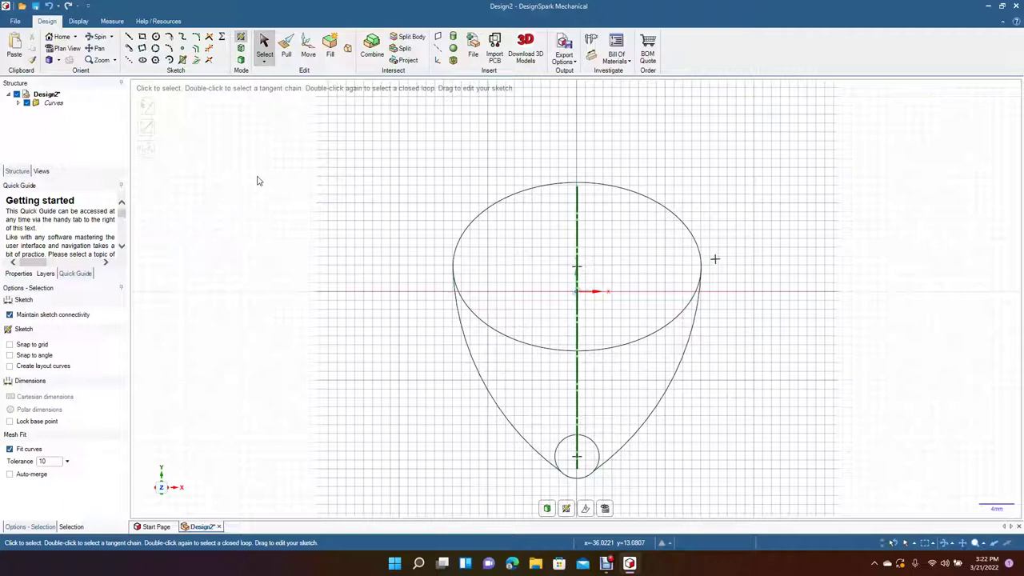
{"action": "left_click", "coordinate": [238, 204]}
{"action": "left_click", "coordinate": [264, 45]}
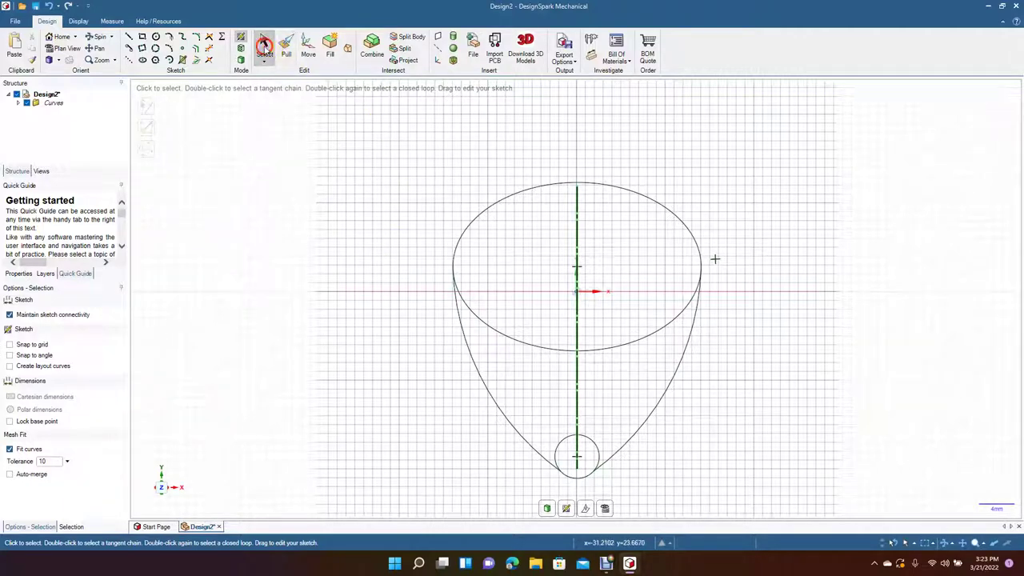
- Trim the inner portions of both ellipses and the mirror line, leaving only the pick's outer outline
{"action": "left_click", "coordinate": [208, 49]}
{"action": "left_click", "coordinate": [497, 332]}
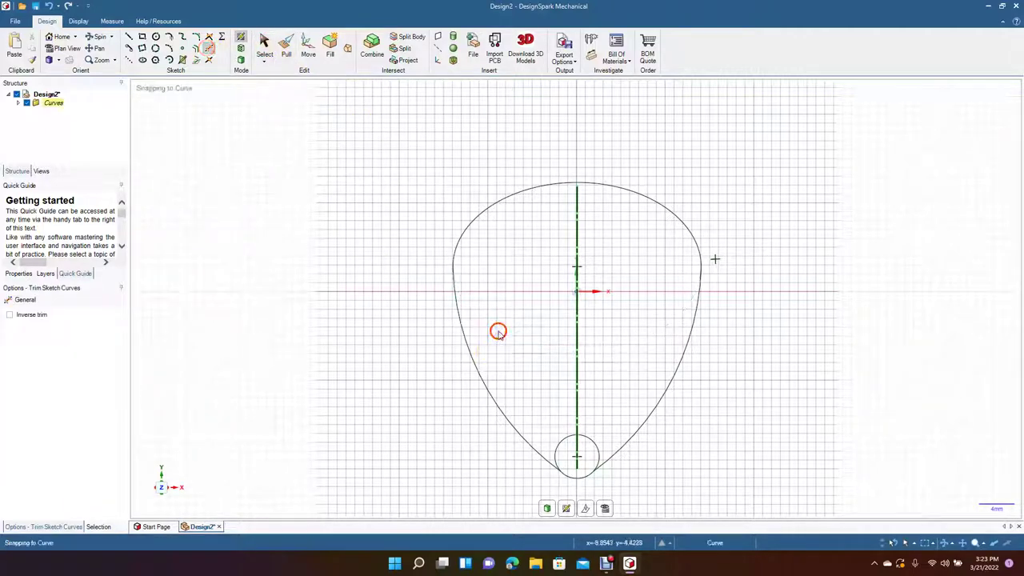
{"action": "left_click", "coordinate": [564, 456]}
{"action": "left_click", "coordinate": [562, 440]}
{"action": "left_click", "coordinate": [577, 415]}
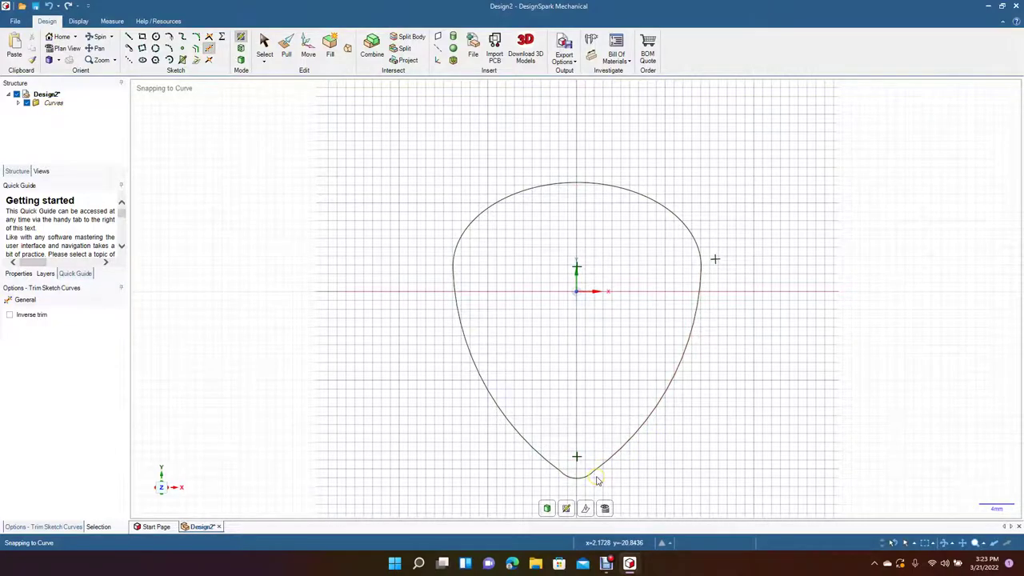
- Delete the small leftover ellipse arc at the pick's tip
{"action": "scroll", "coordinate": [596, 478], "scroll_direction": "up", "scroll_amount": 3}
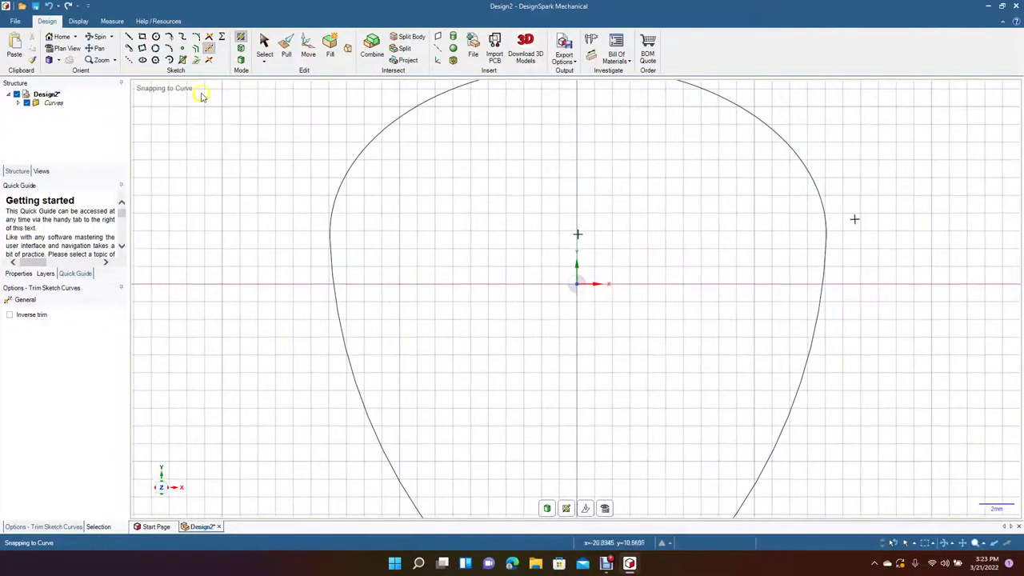
{"action": "left_click", "coordinate": [95, 48]}
{"action": "left_click_drag", "start_coordinate": [272, 328], "coordinate": [261, 162]}
{"action": "left_click_drag", "start_coordinate": [291, 295], "coordinate": [251, 248]}
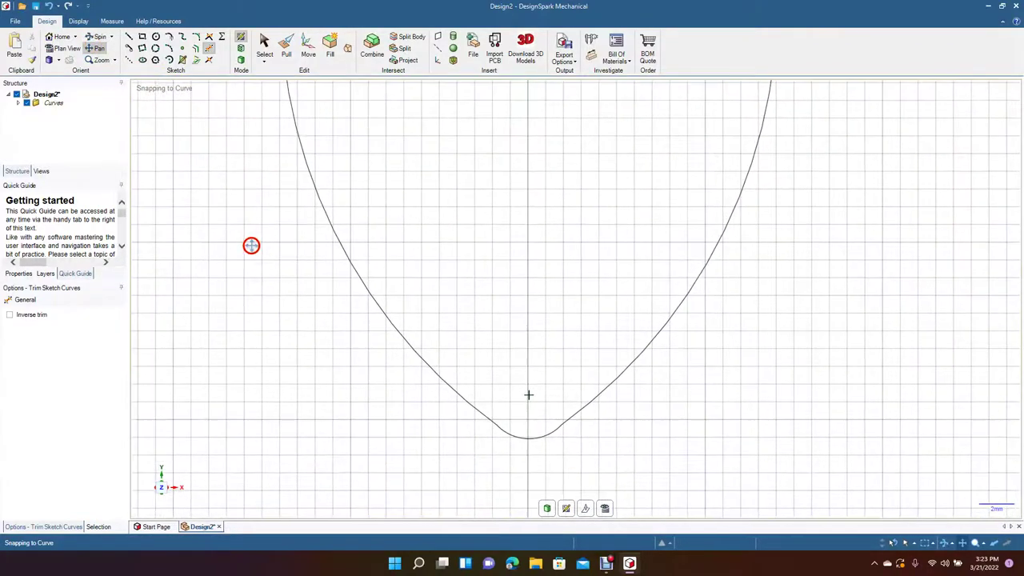
{"action": "left_click", "coordinate": [264, 48]}
{"action": "left_click", "coordinate": [543, 439]}
{"action": "key", "text": "Delete"}
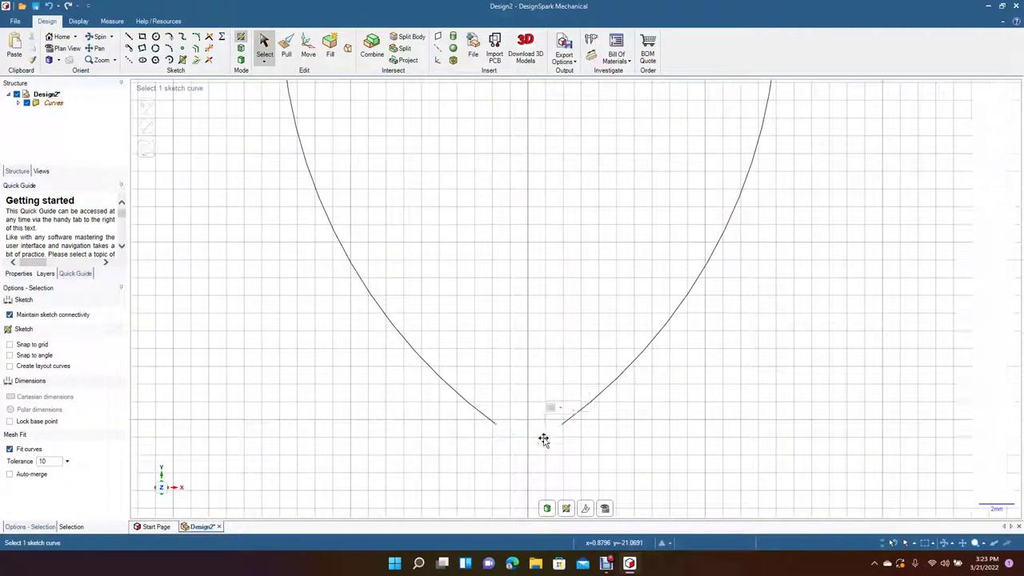
- Try closing the pick's tip with a three-point arc of about 3.1 mm radius, and undo it
{"action": "left_click", "coordinate": [167, 48]}
{"action": "left_click", "coordinate": [497, 424]}
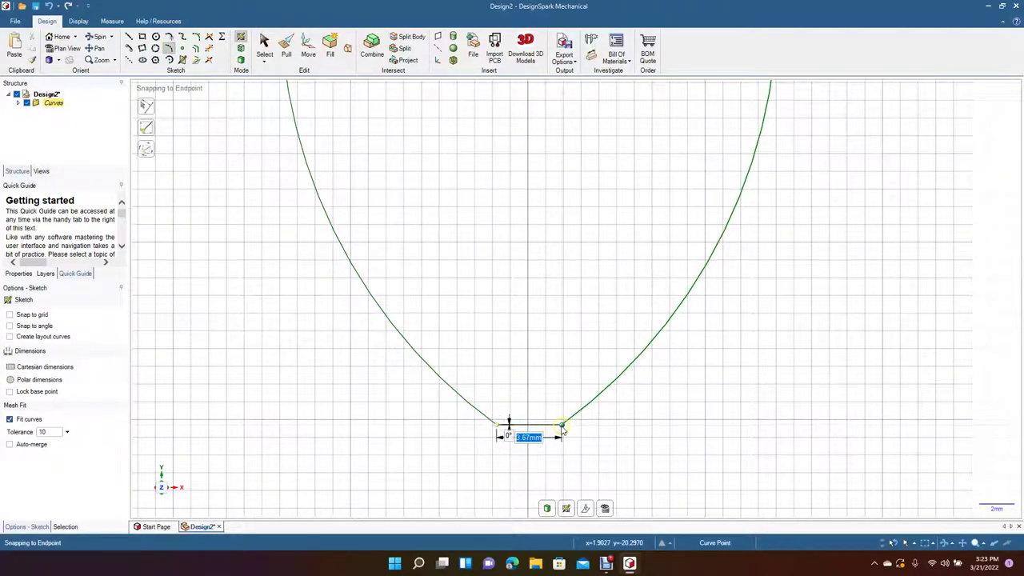
{"action": "left_click", "coordinate": [562, 426]}
{"action": "left_click", "coordinate": [526, 436]}
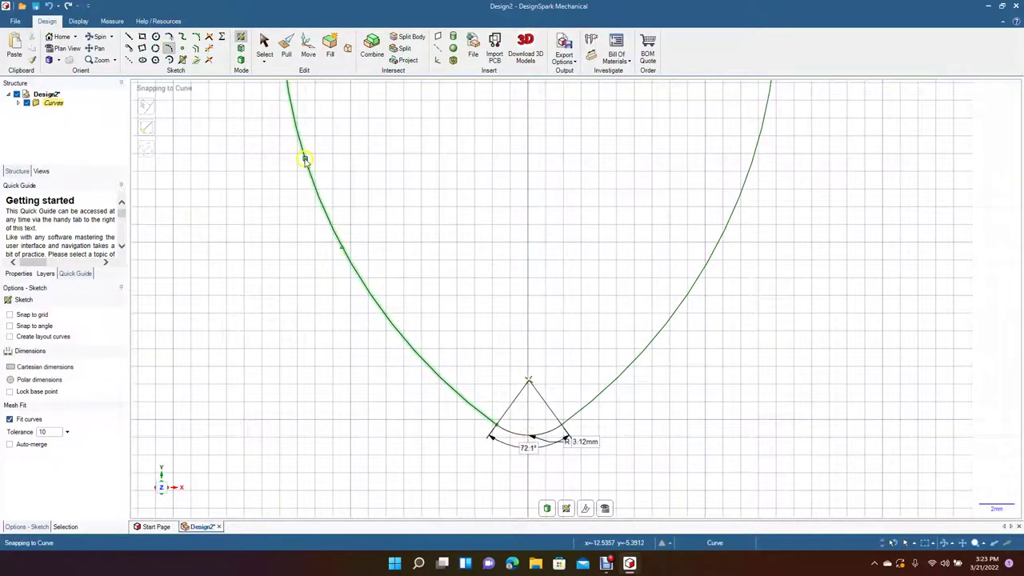
{"action": "left_click", "coordinate": [267, 40]}
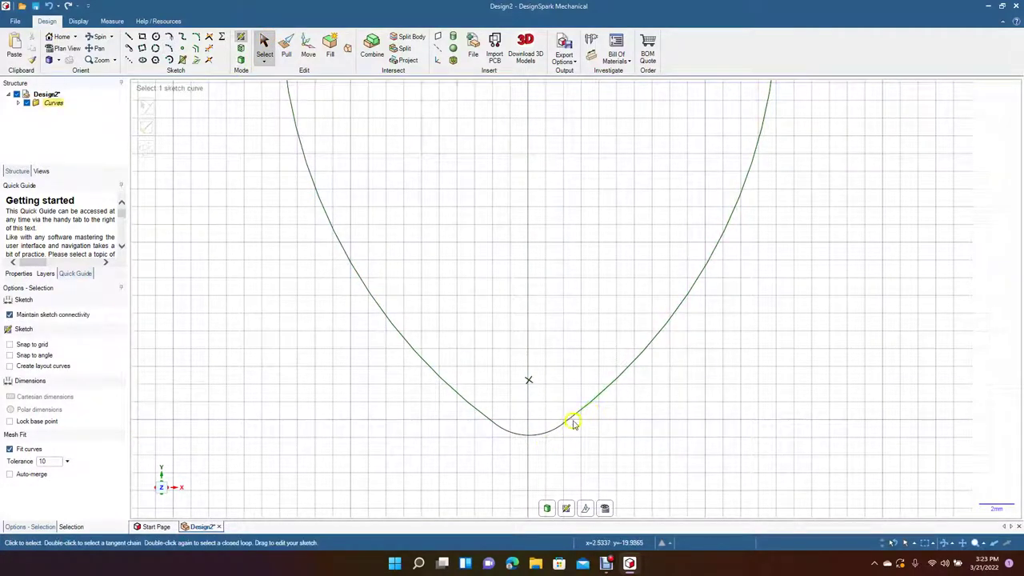
{"action": "key", "text": "ctrl+z"}
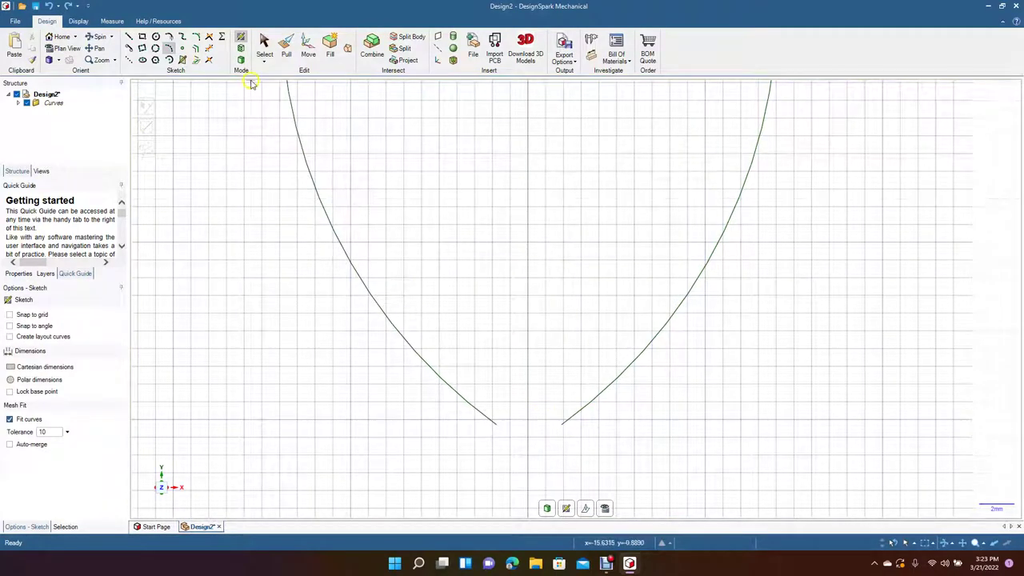
- Draw a three-point arc of about 3.1 mm radius between the side arcs' open ends, tangent to its neighbouring curve
{"action": "left_click", "coordinate": [168, 47]}
{"action": "left_click", "coordinate": [494, 425]}
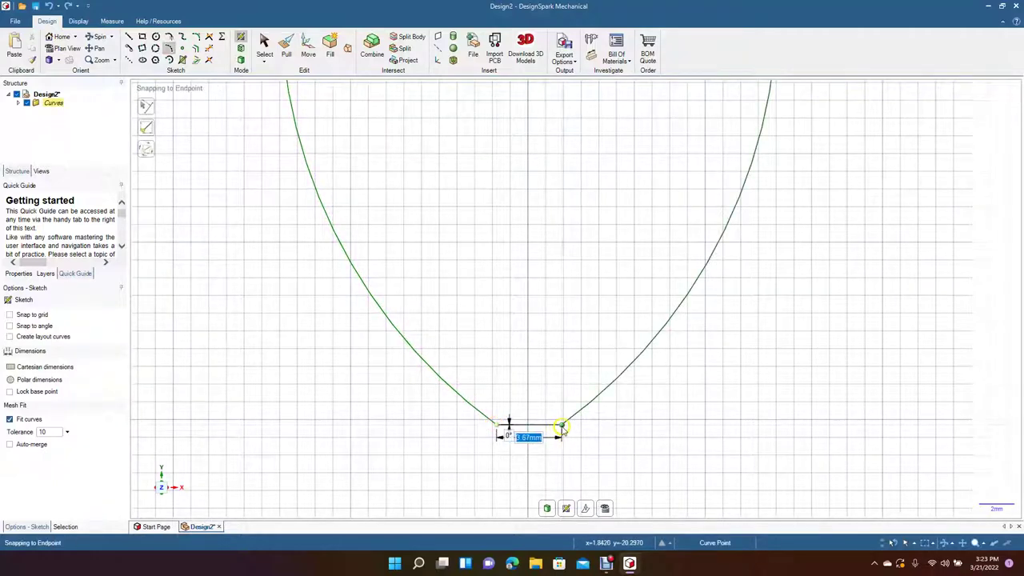
{"action": "left_click", "coordinate": [562, 427]}
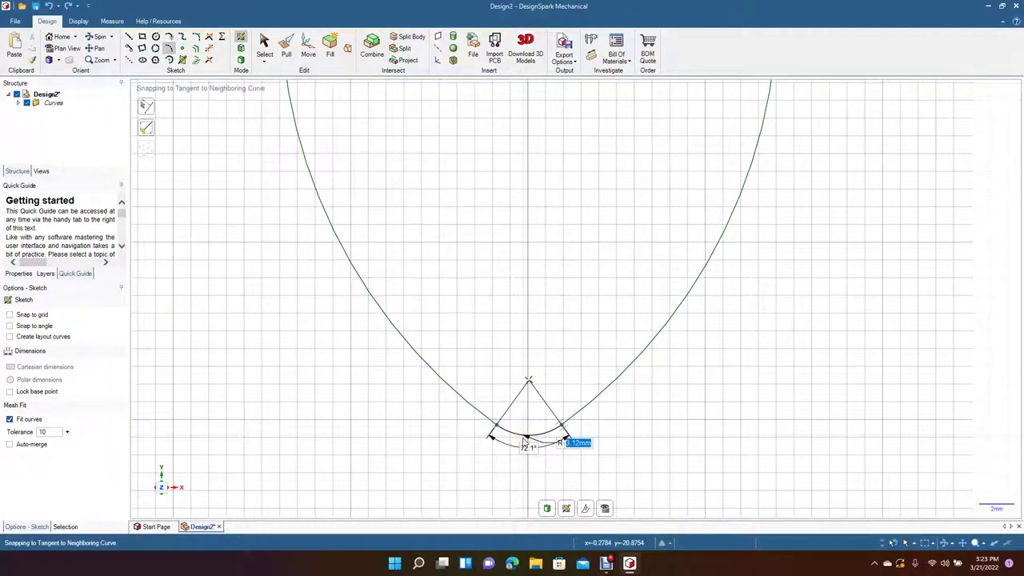
{"action": "left_click", "coordinate": [521, 437]}
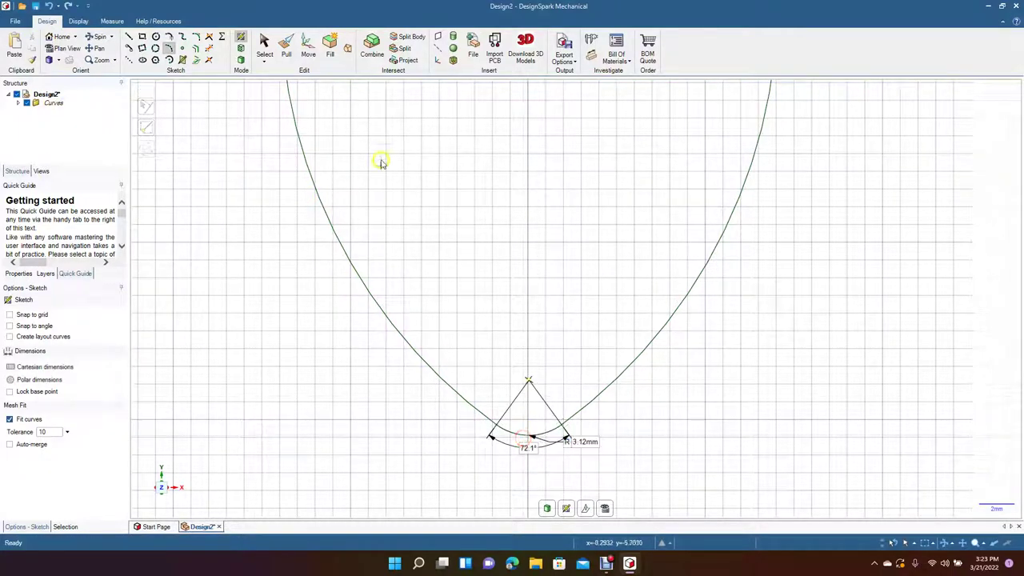
{"action": "left_click", "coordinate": [266, 50]}
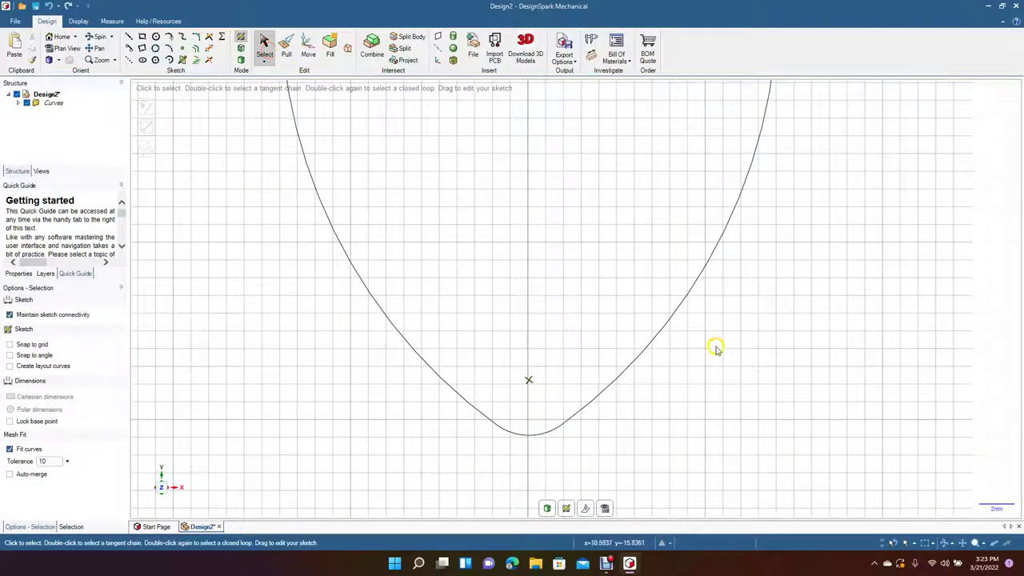
{"action": "left_click", "coordinate": [480, 414]}
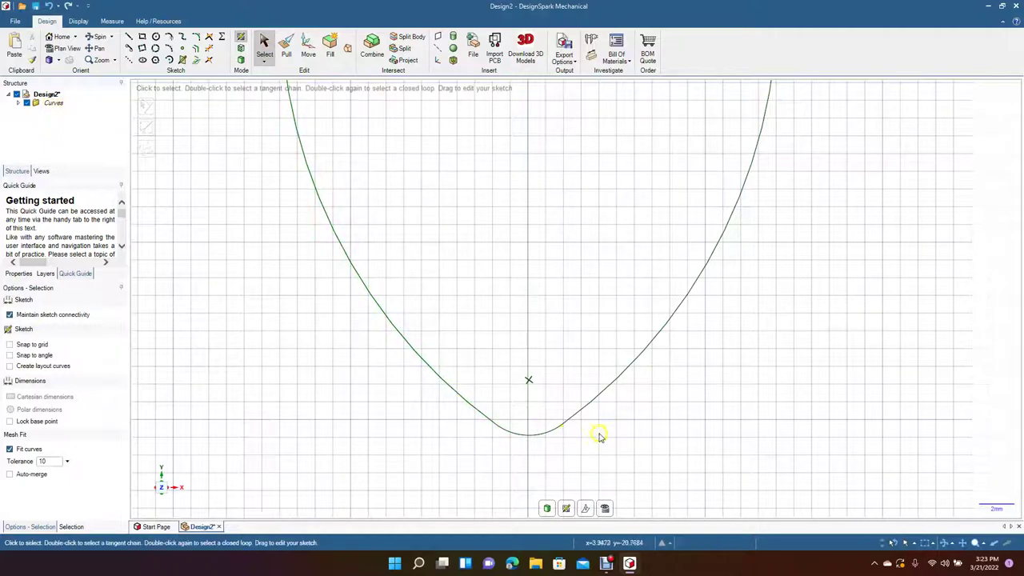
- Replace the tip arc with a wider three-point arc of about 8.15 mm diameter, tangent to both side arcs
{"action": "left_click", "coordinate": [548, 435]}
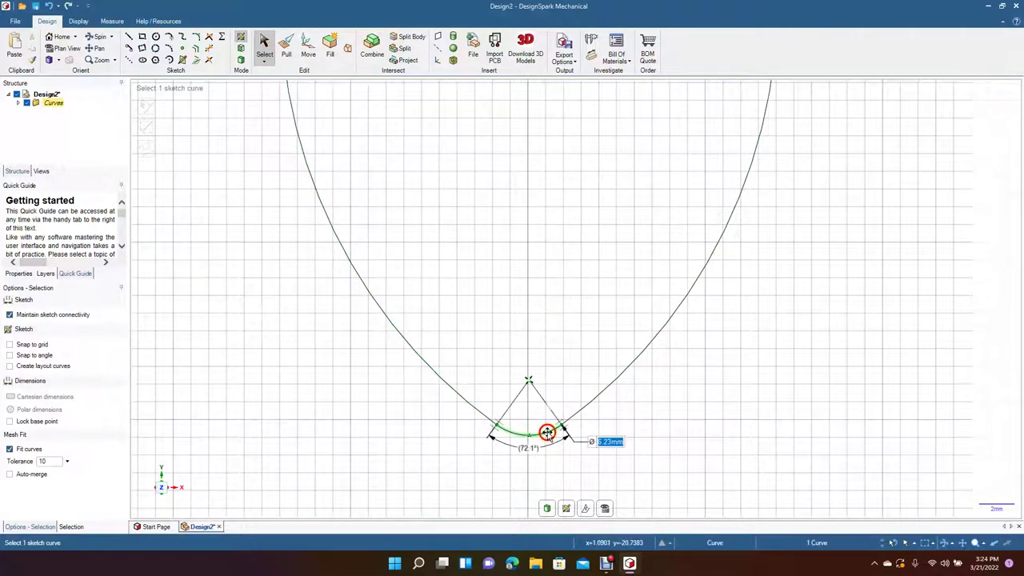
{"action": "key", "text": "Delete"}
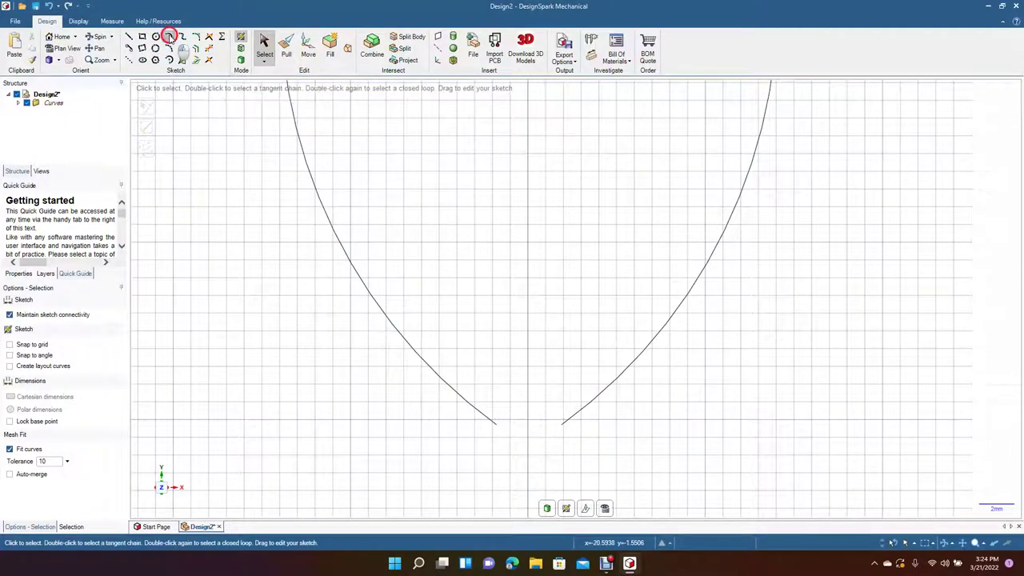
{"action": "left_click", "coordinate": [169, 36]}
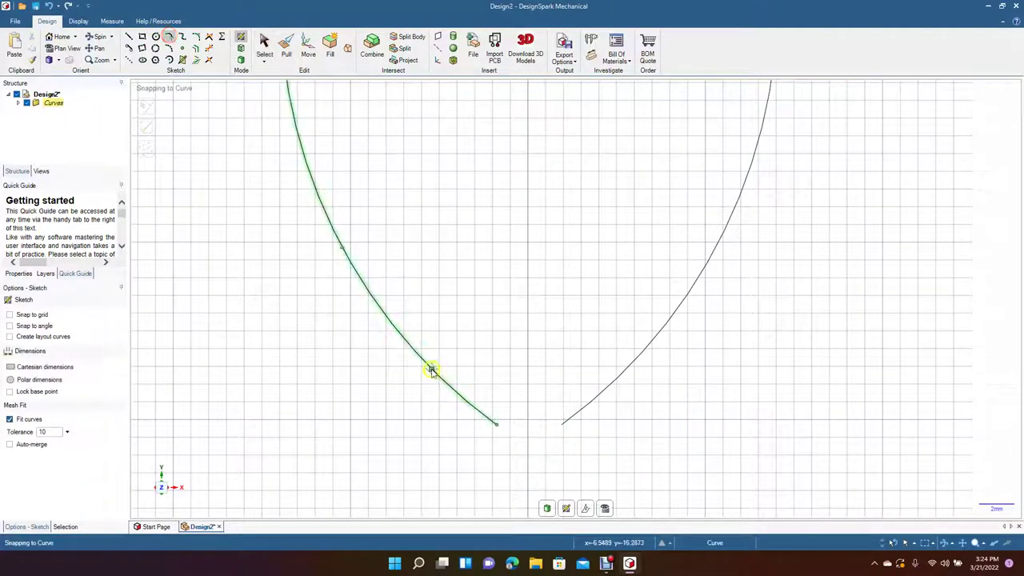
{"action": "left_click", "coordinate": [485, 417]}
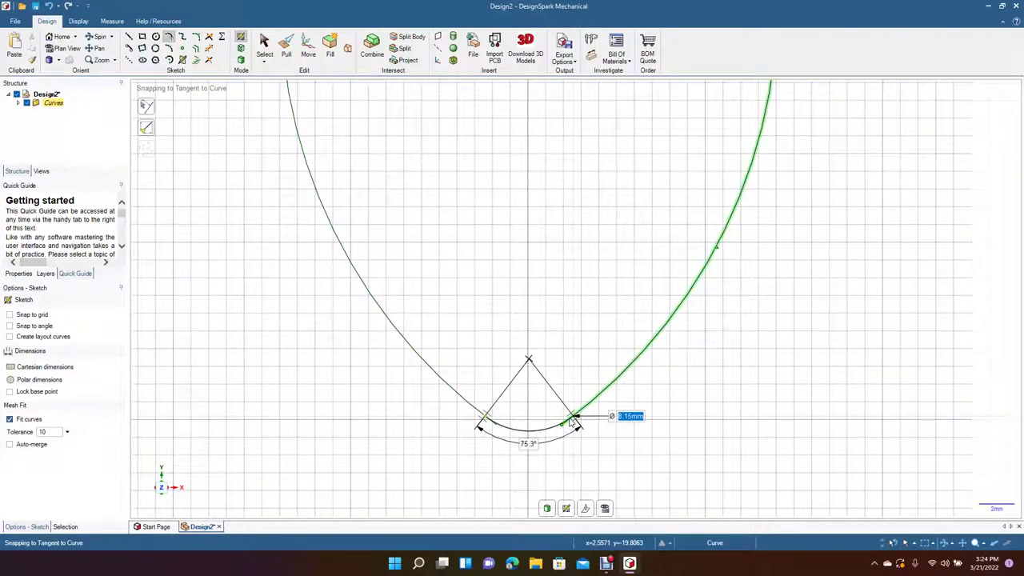
{"action": "left_click", "coordinate": [574, 421]}
{"action": "left_click", "coordinate": [261, 44]}
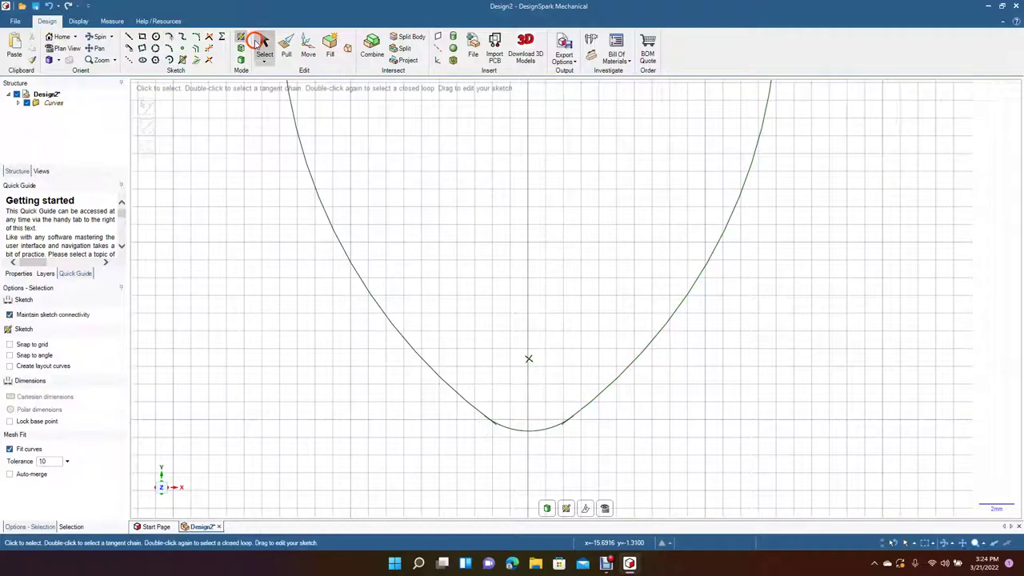
- Trim the short ends of both side arcs that extend past the new tip arc
{"action": "left_click", "coordinate": [208, 50]}
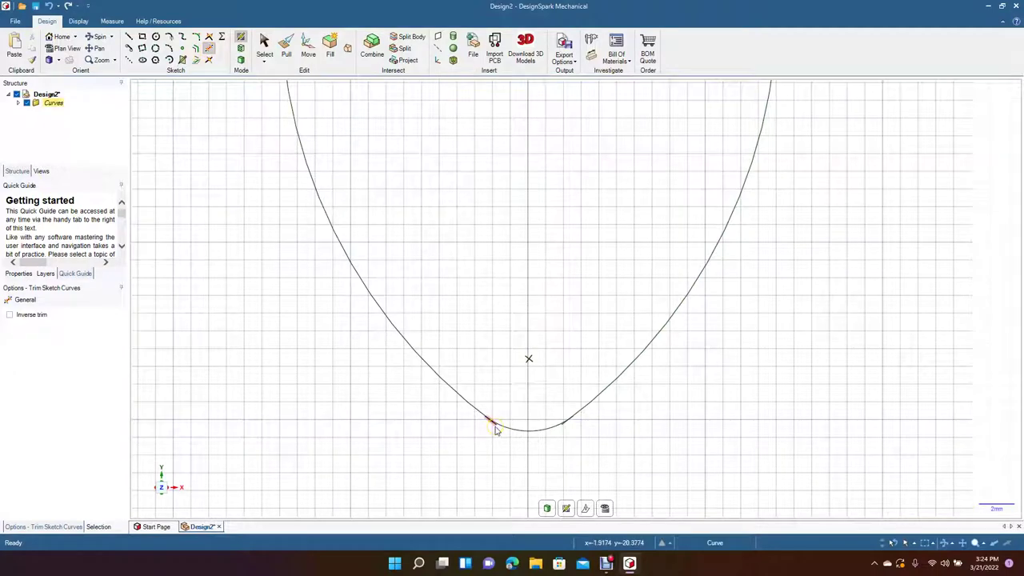
{"action": "left_click", "coordinate": [565, 425]}
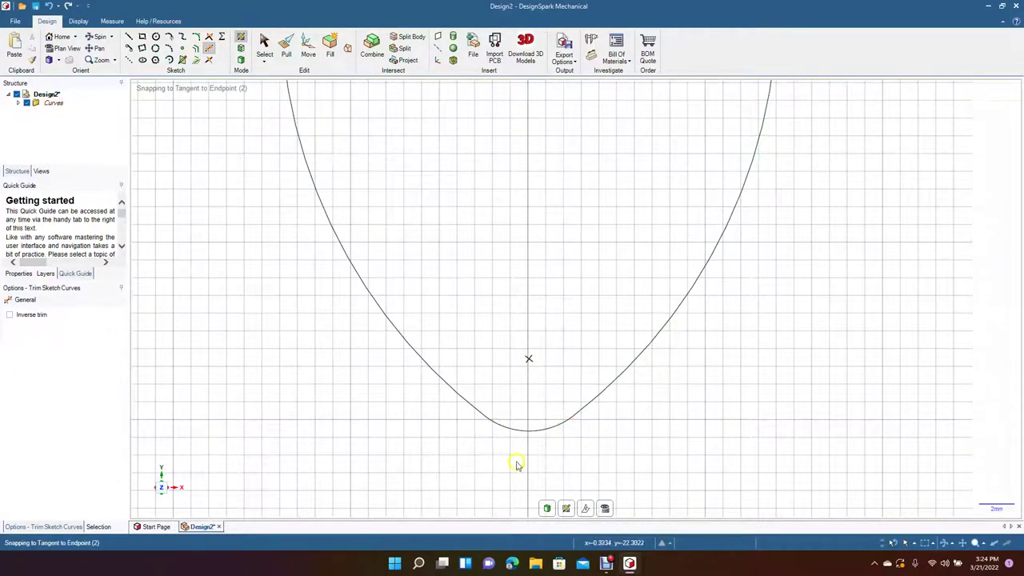
{"action": "scroll", "coordinate": [408, 424], "scroll_direction": "down", "scroll_amount": 10}
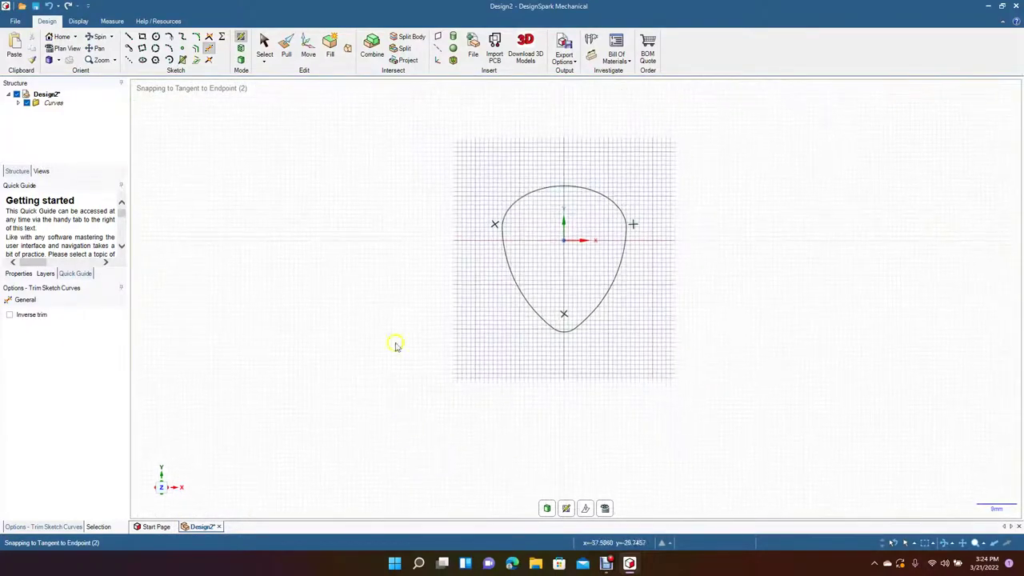
{"action": "left_click", "coordinate": [264, 44]}
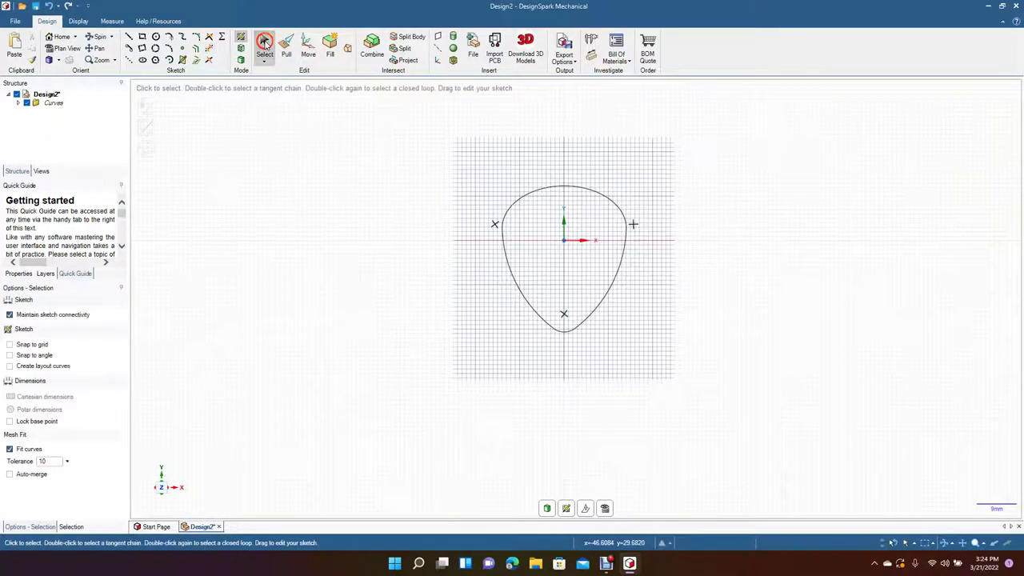
- Turn the closed outline into a surface and pull it on both sides by a distance of 1 mm to form a solid
{"action": "left_click", "coordinate": [286, 47]}
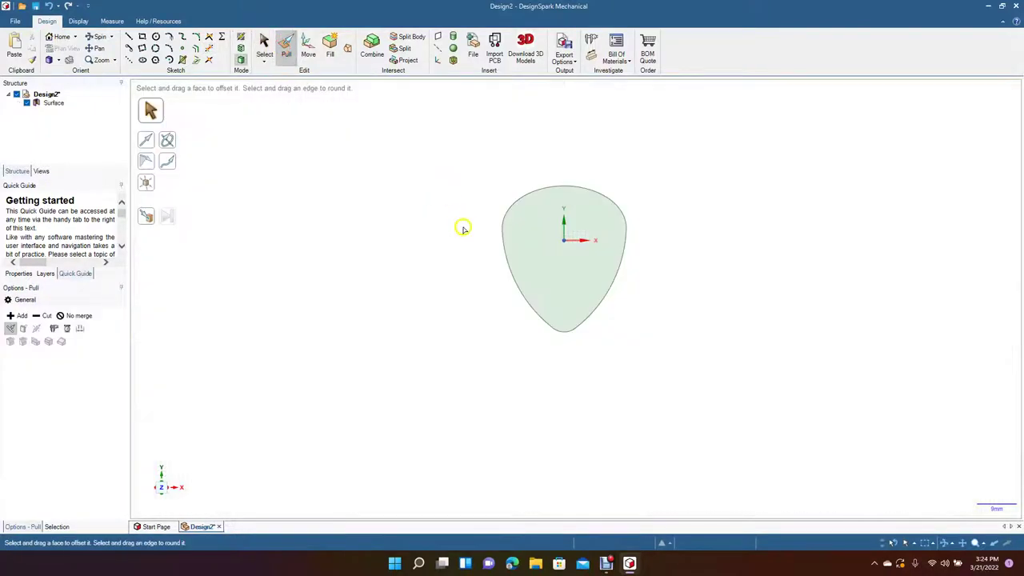
{"action": "mouse_move", "coordinate": [454, 319]}
{"action": "middle_mouse_down"}
{"action": "mouse_move", "coordinate": [451, 331]}
{"action": "mouse_move", "coordinate": [430, 333]}
{"action": "middle_mouse_up"}
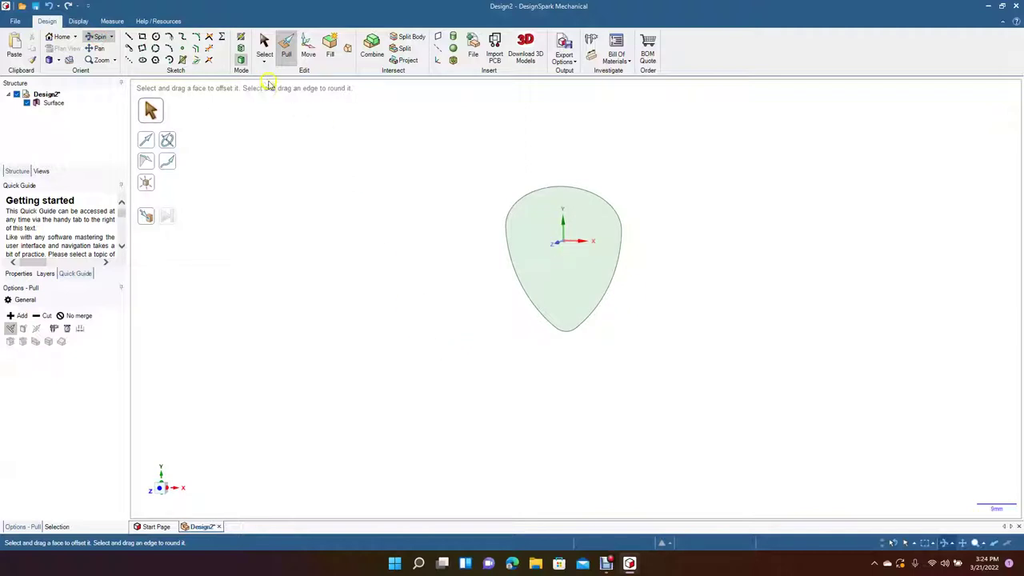
{"action": "left_click", "coordinate": [264, 46]}
{"action": "left_click", "coordinate": [522, 232]}
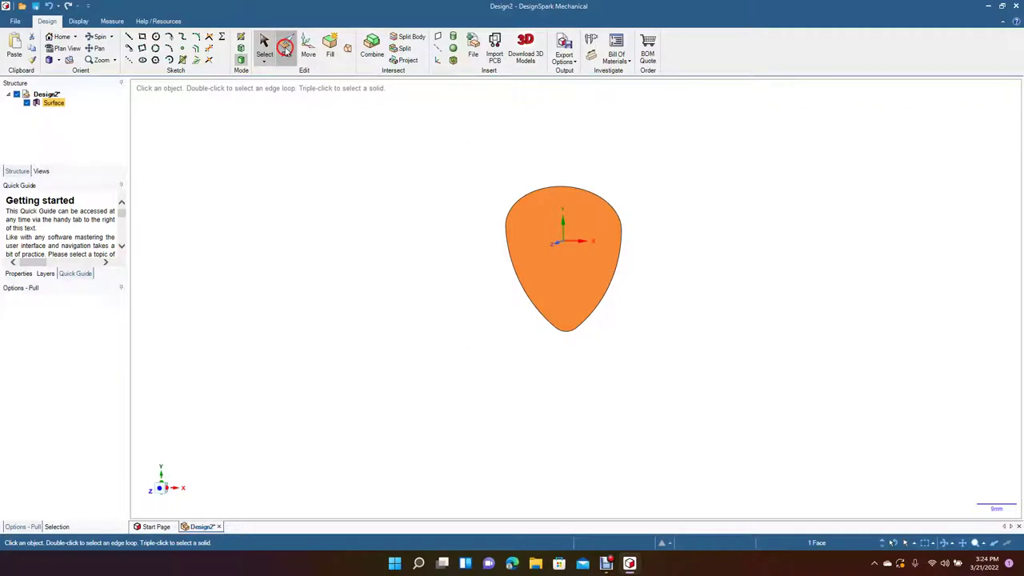
{"action": "left_click", "coordinate": [286, 50]}
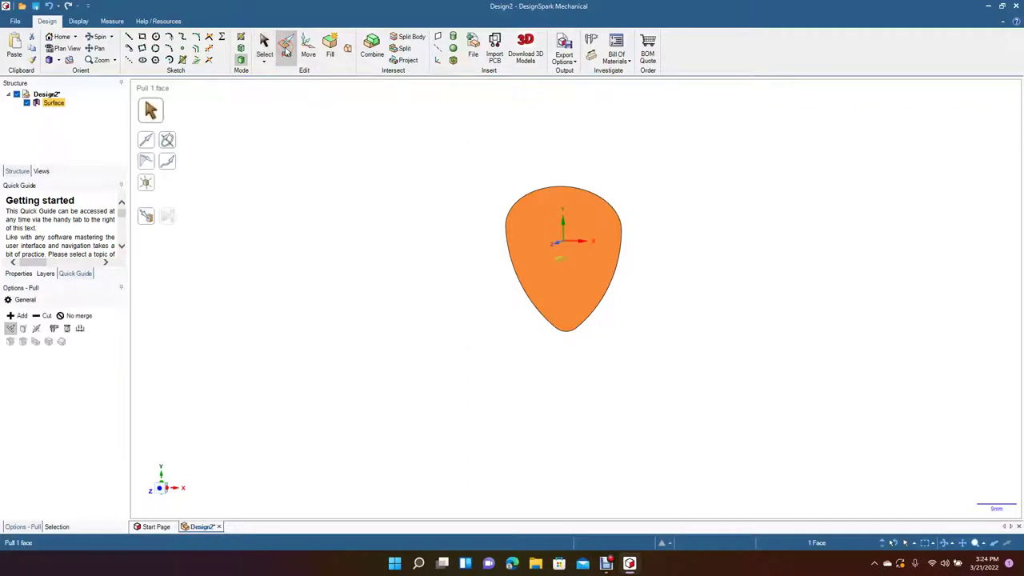
{"action": "left_click", "coordinate": [35, 329]}
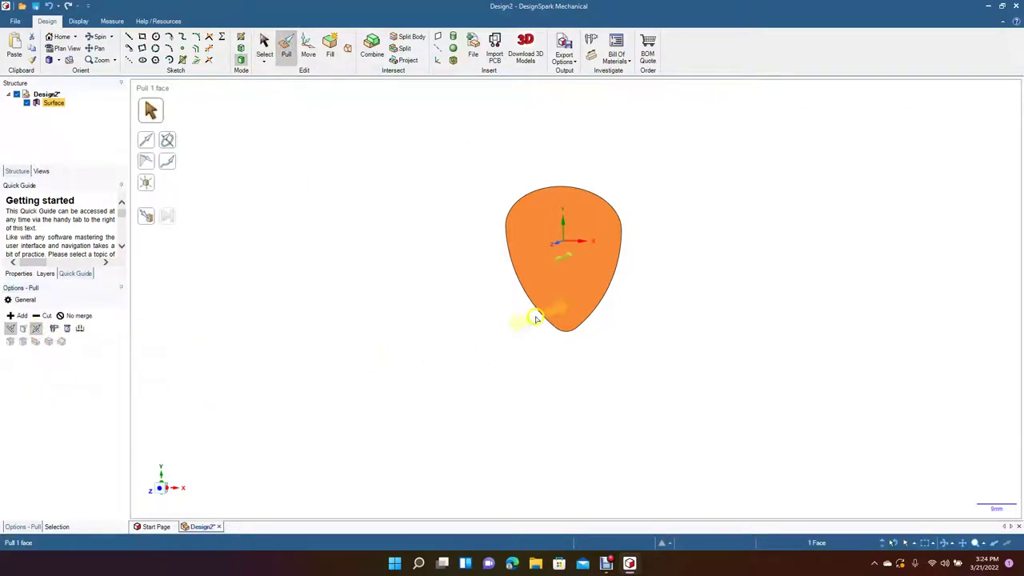
{"action": "left_click_drag", "start_coordinate": [540, 302], "coordinate": [571, 258]}
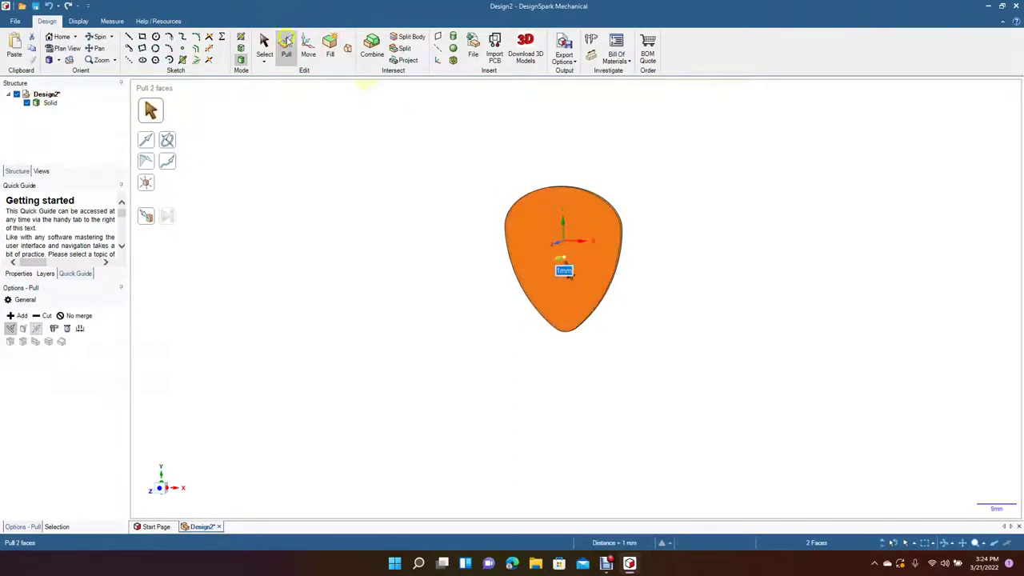
{"action": "left_click", "coordinate": [264, 44]}
{"action": "left_click", "coordinate": [353, 189]}
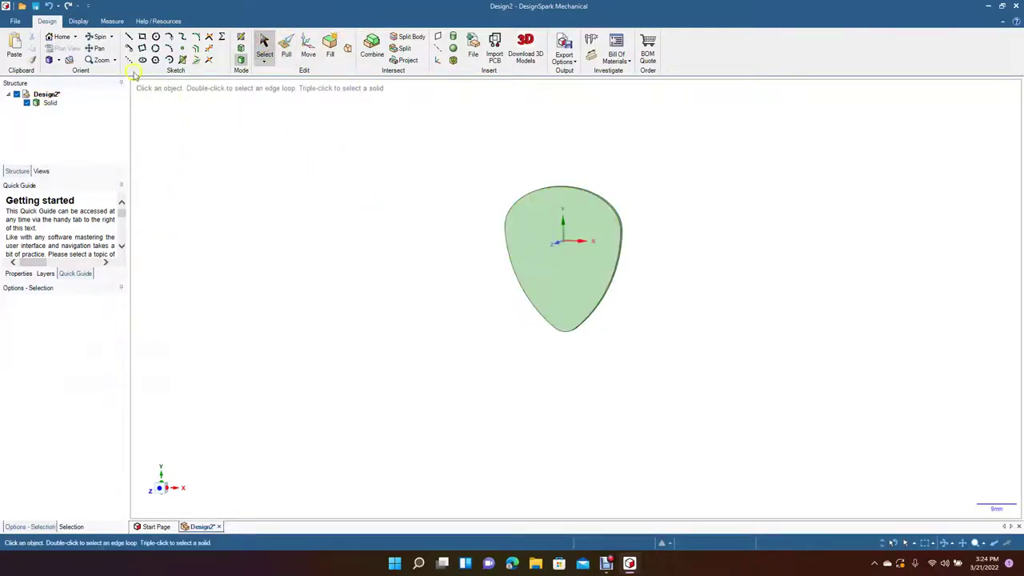
- Round the complete outer edge loop on one face of the pick with a 0.5 mm radius
{"action": "left_click_drag", "start_coordinate": [471, 273], "coordinate": [546, 264]}
{"action": "left_click", "coordinate": [547, 265]}
{"action": "scroll", "coordinate": [549, 265], "scroll_direction": "up", "scroll_amount": 8}
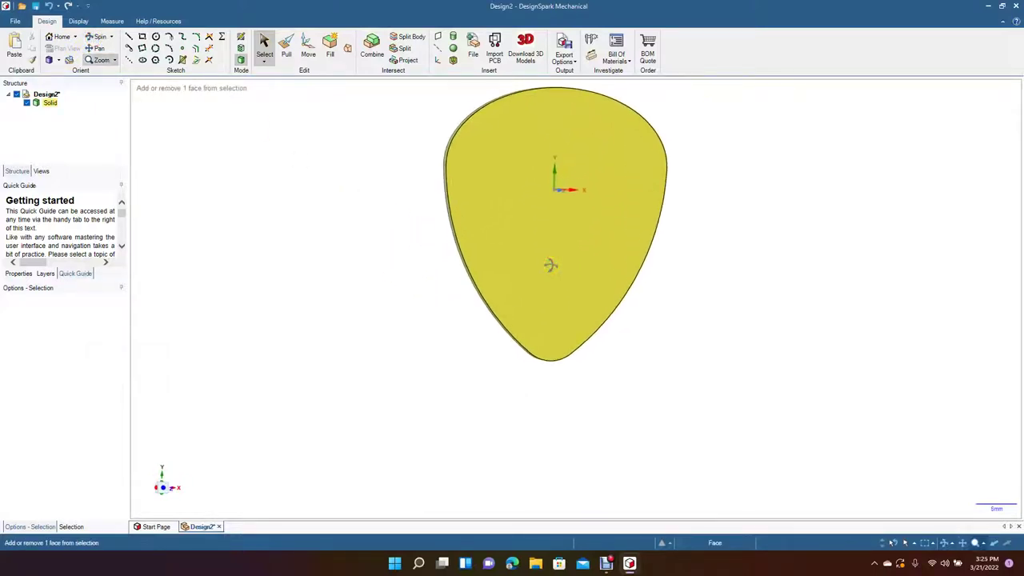
{"action": "left_click", "coordinate": [97, 48]}
{"action": "left_click_drag", "start_coordinate": [233, 238], "coordinate": [319, 409]}
{"action": "key", "text": "z"}
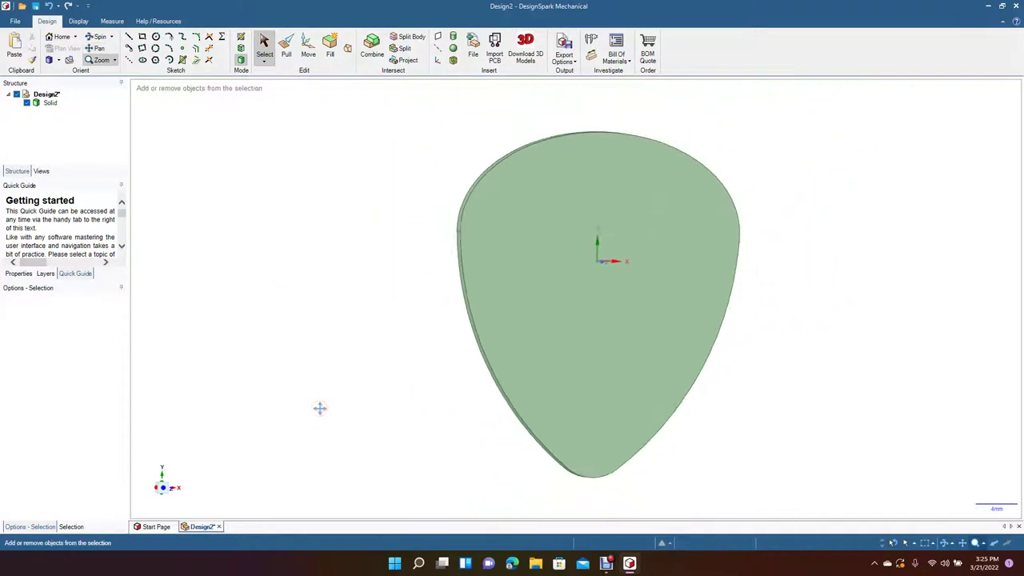
{"action": "left_click", "coordinate": [285, 47]}
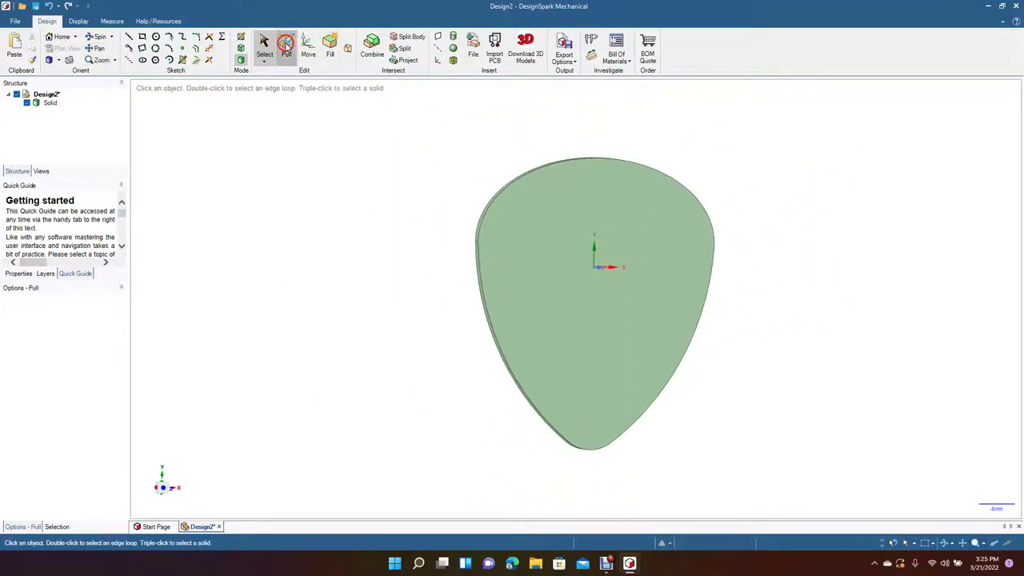
{"action": "left_click", "coordinate": [484, 217]}
{"action": "double_click", "coordinate": [484, 216]}
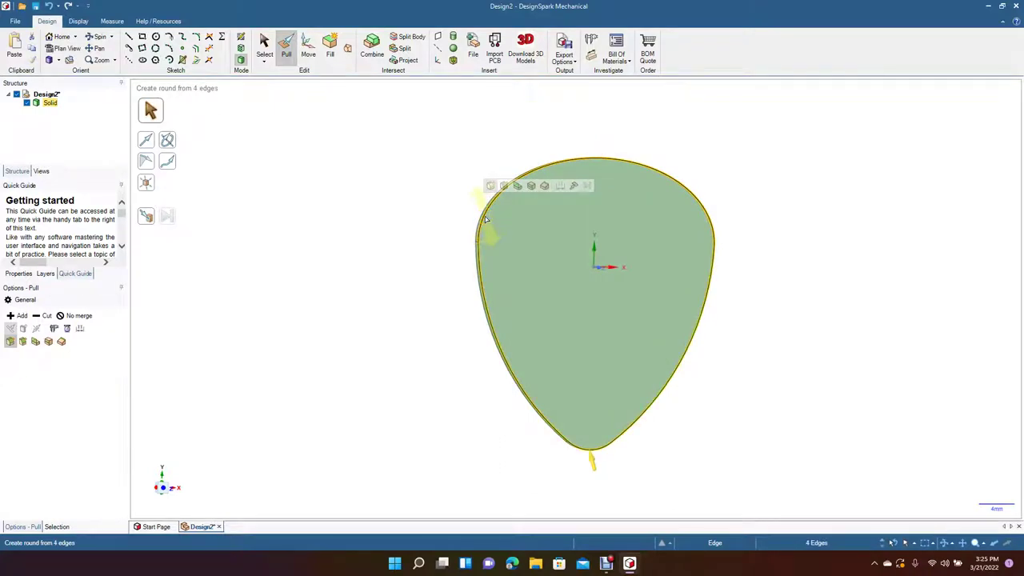
{"action": "key", "text": "space"}
{"action": "type", "text": ".5"}
{"action": "key", "text": "Return"}
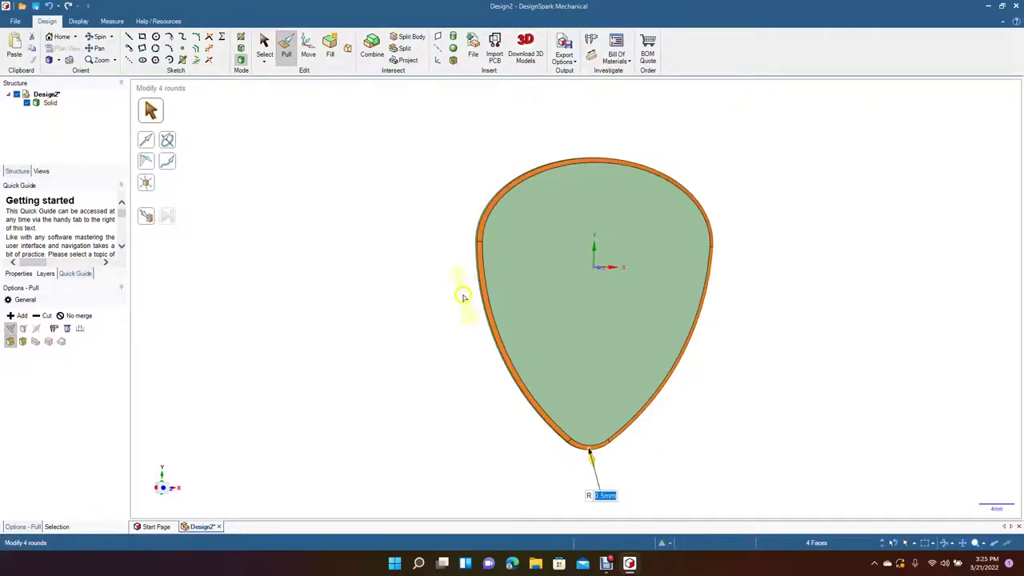
{"action": "left_click", "coordinate": [264, 47]}
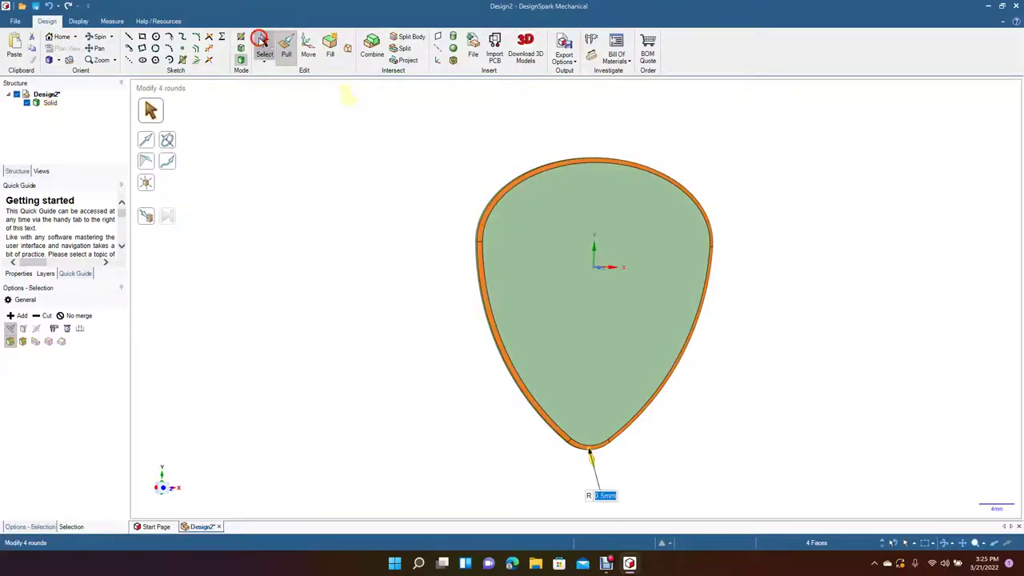
- Round the complete outer edge loop on the pick's opposite face with a 0.5 mm radius
{"action": "left_click", "coordinate": [97, 36]}
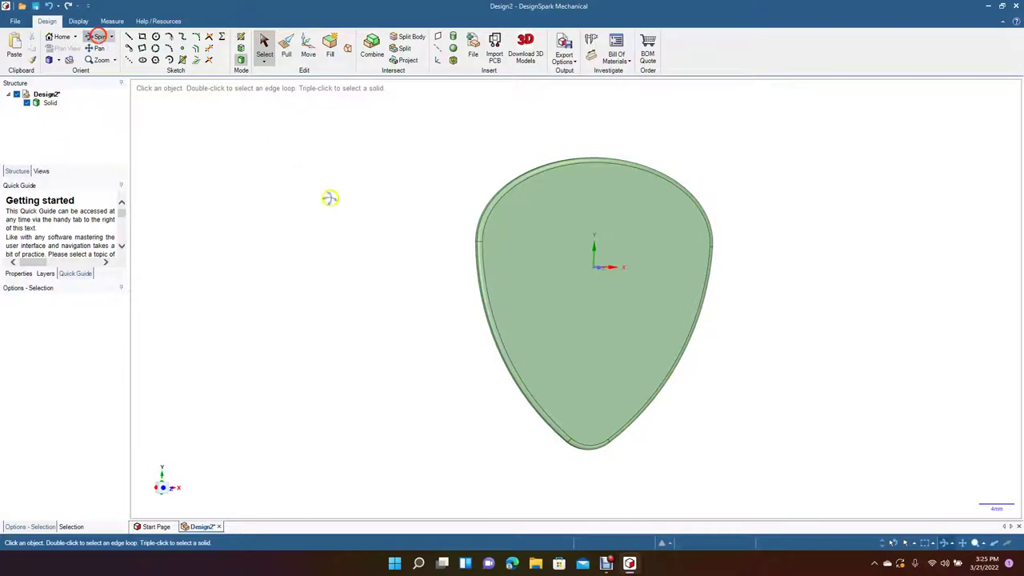
{"action": "left_click_drag", "start_coordinate": [381, 264], "coordinate": [605, 281]}
{"action": "key", "text": "p"}
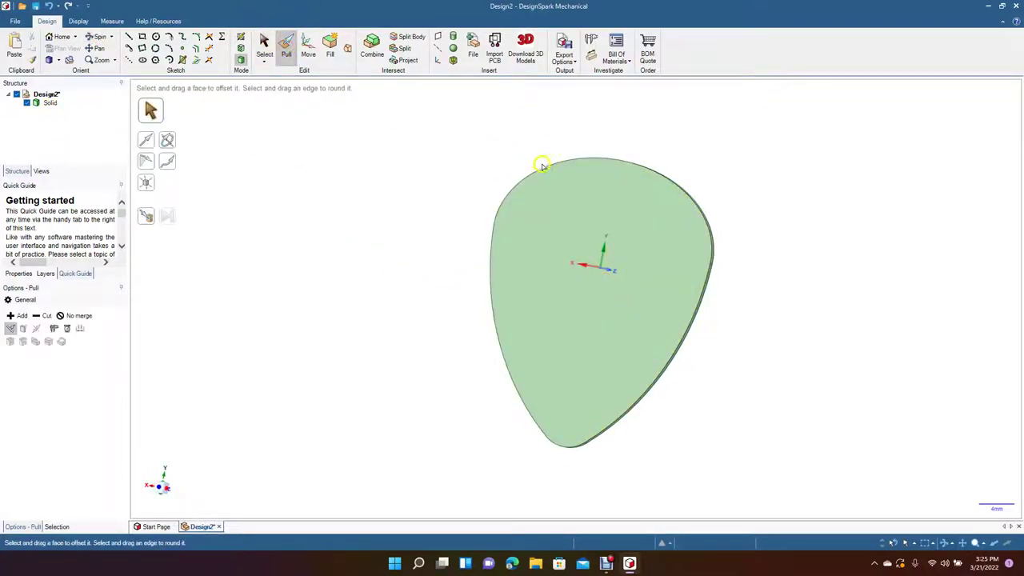
{"action": "left_click", "coordinate": [548, 169]}
{"action": "left_click", "coordinate": [545, 169]}
{"action": "double_click", "coordinate": [544, 169]}
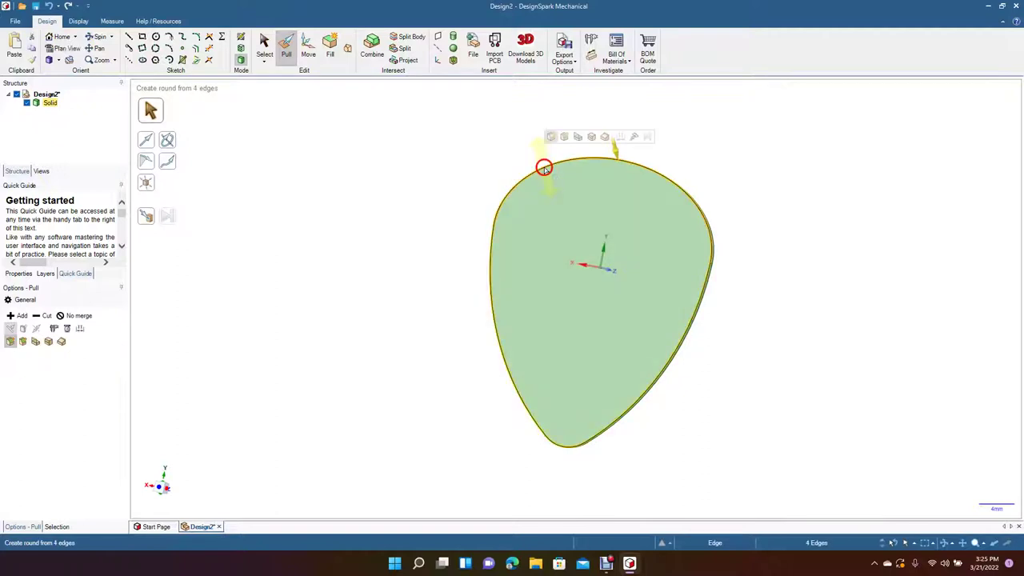
{"action": "key", "text": "space"}
{"action": "type", "text": ".5"}
{"action": "key", "text": "Return"}
{"action": "left_click", "coordinate": [269, 45]}
- Examine the finished pick's rounded edges and overall shape by spinning the model and using the Top view
{"action": "left_click", "coordinate": [95, 40]}
{"action": "left_click_drag", "start_coordinate": [403, 325], "coordinate": [270, 221]}
{"action": "left_click", "coordinate": [86, 90]}
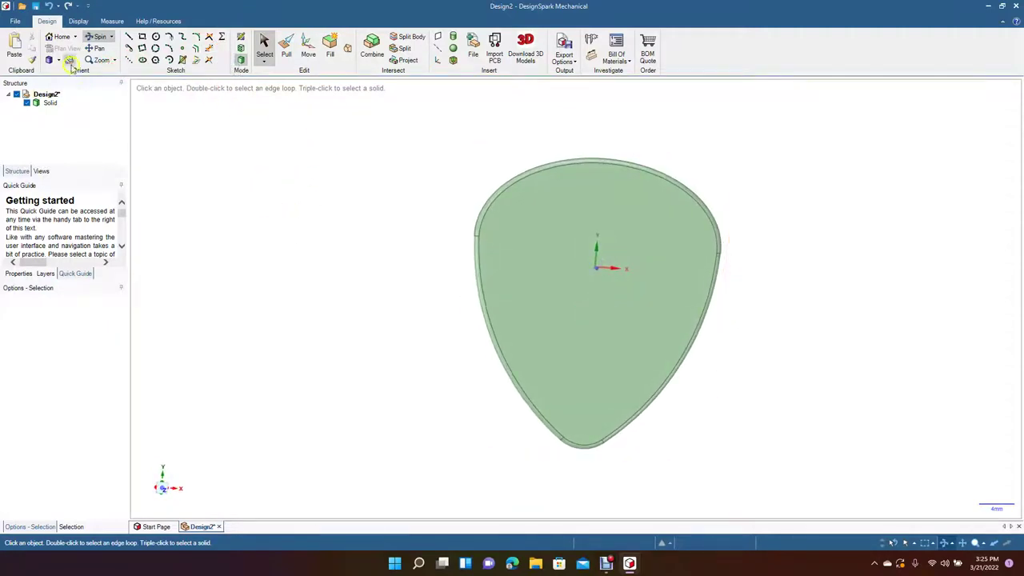
{"action": "left_click", "coordinate": [58, 60]}
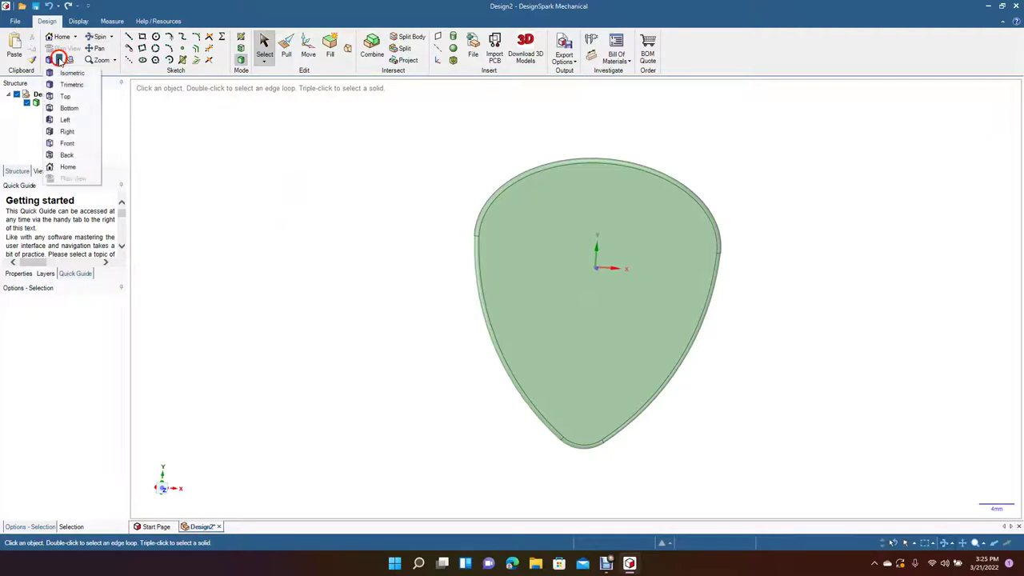
{"action": "left_click", "coordinate": [67, 96]}
{"action": "left_click", "coordinate": [504, 195]}
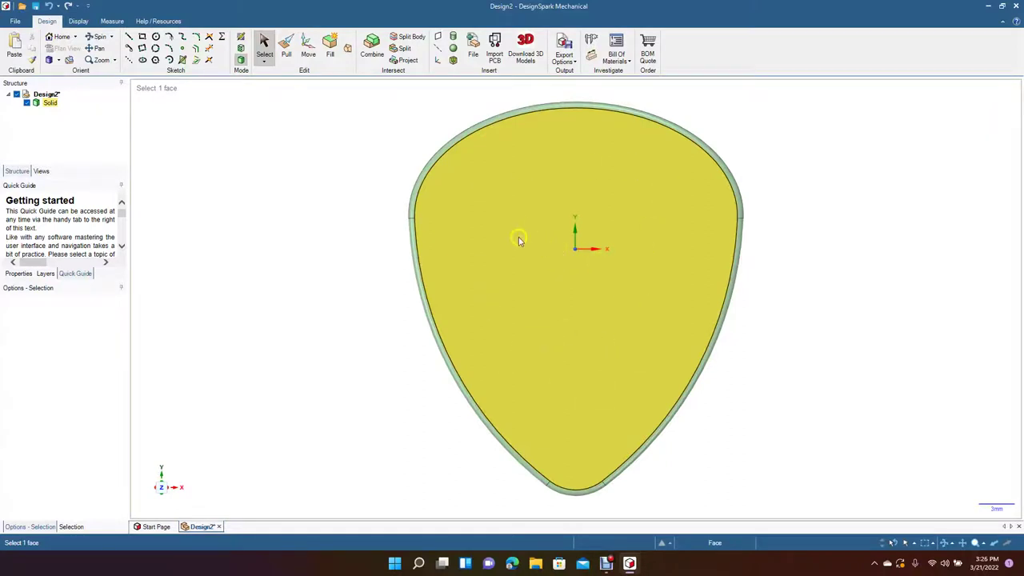
{"action": "left_click", "coordinate": [380, 302]}
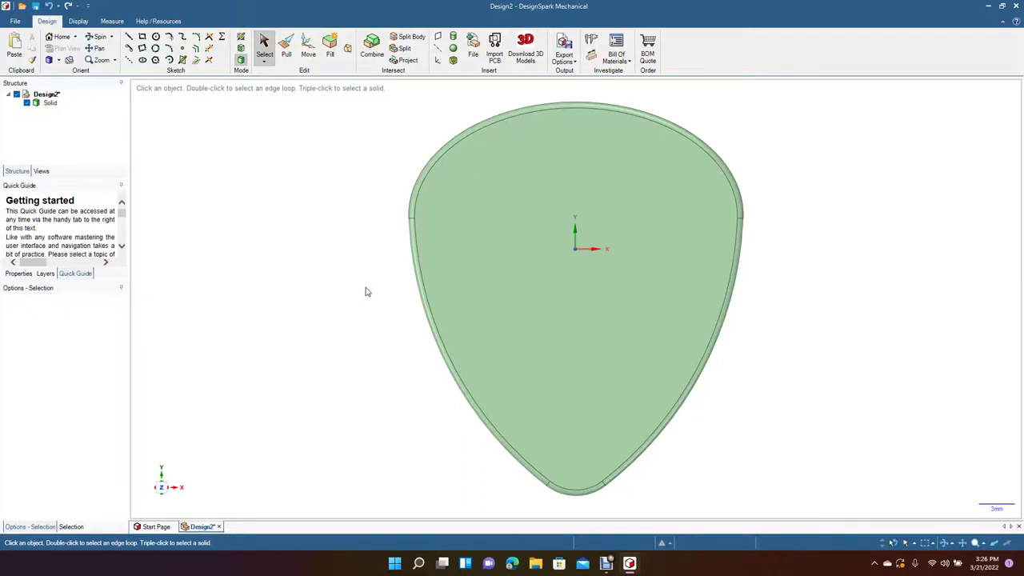
{"action": "left_click", "coordinate": [446, 353]}
{"action": "key", "text": "Escape"}
{"action": "scroll", "coordinate": [446, 355], "scroll_direction": "down", "scroll_amount": 5}
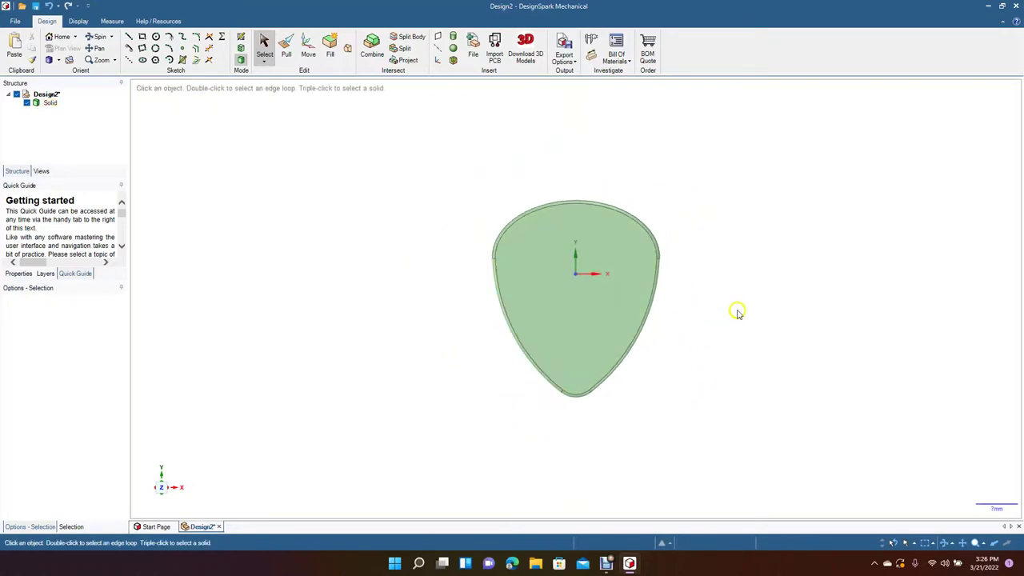
{"action": "left_click", "coordinate": [724, 350]}
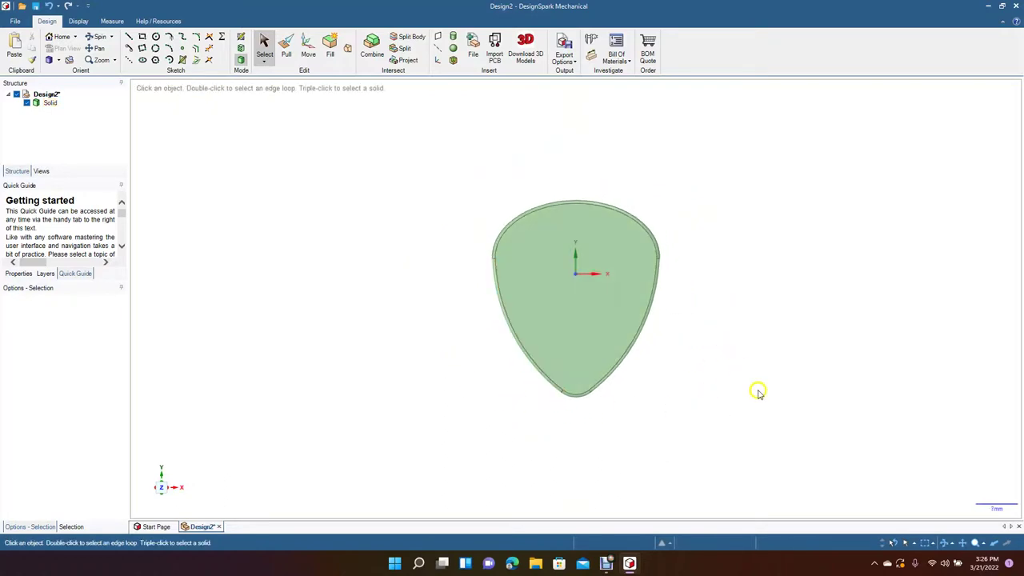